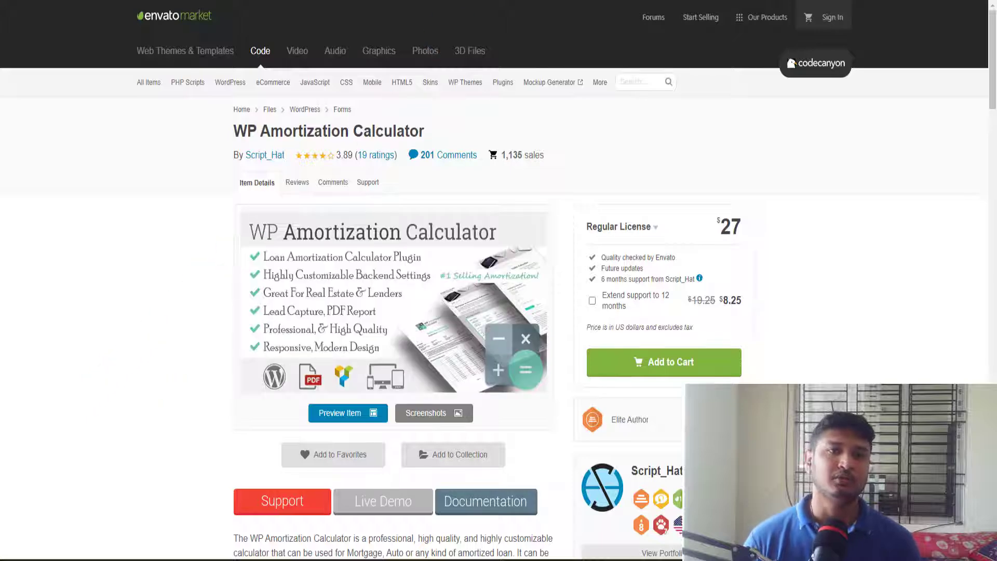
Switch to the Financial ID page and run the Vehicle Amortization Calculator with a term of 5 years.
key(ctrl+Tab)
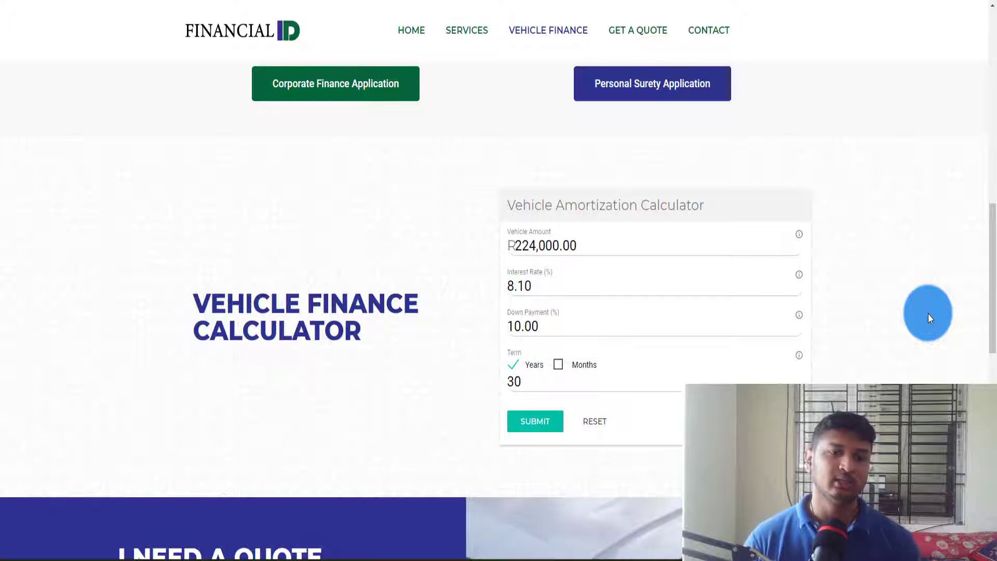
click(597, 247)
drag(617, 245, 522, 246)
click(594, 247)
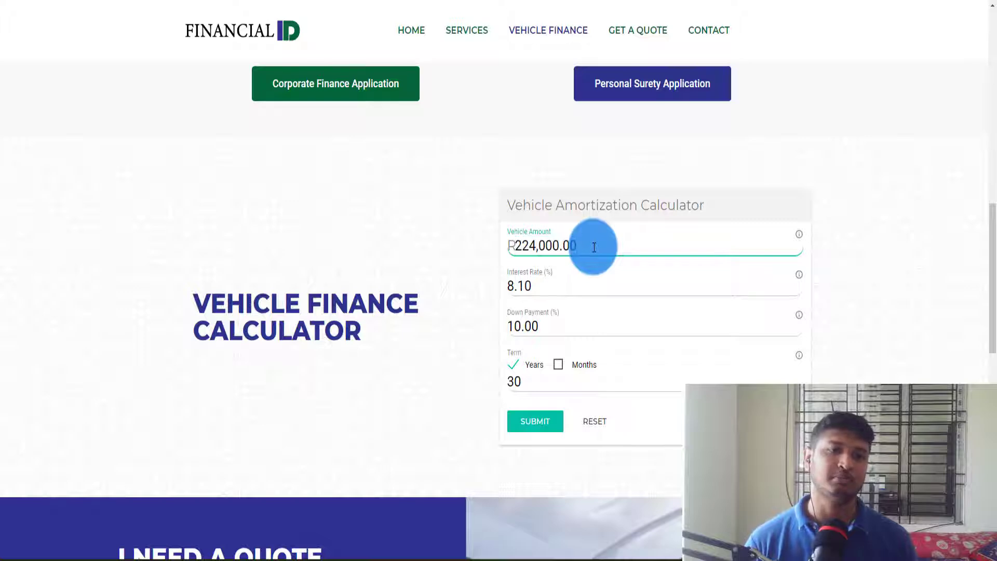
click(569, 285)
drag(570, 284, 507, 285)
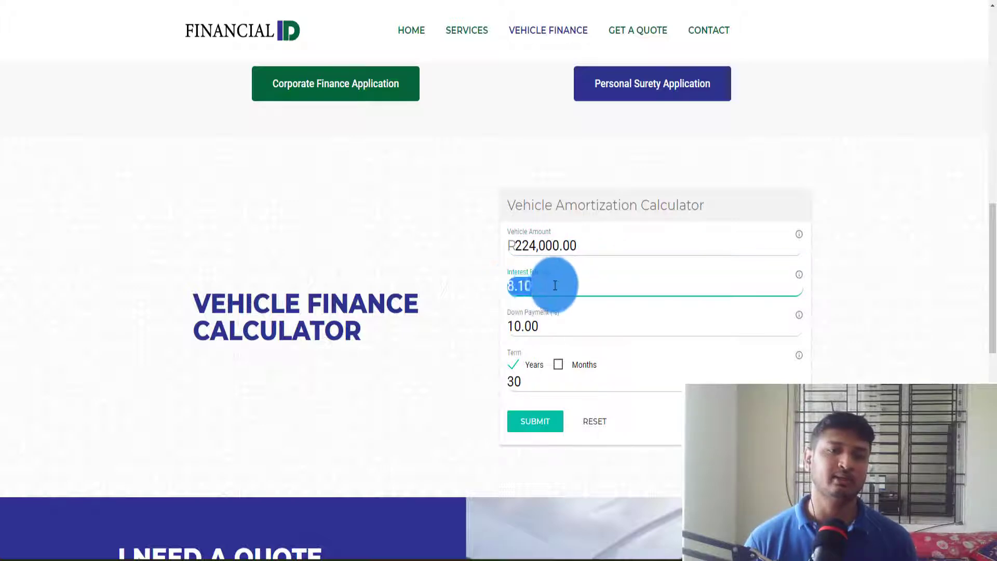
click(556, 285)
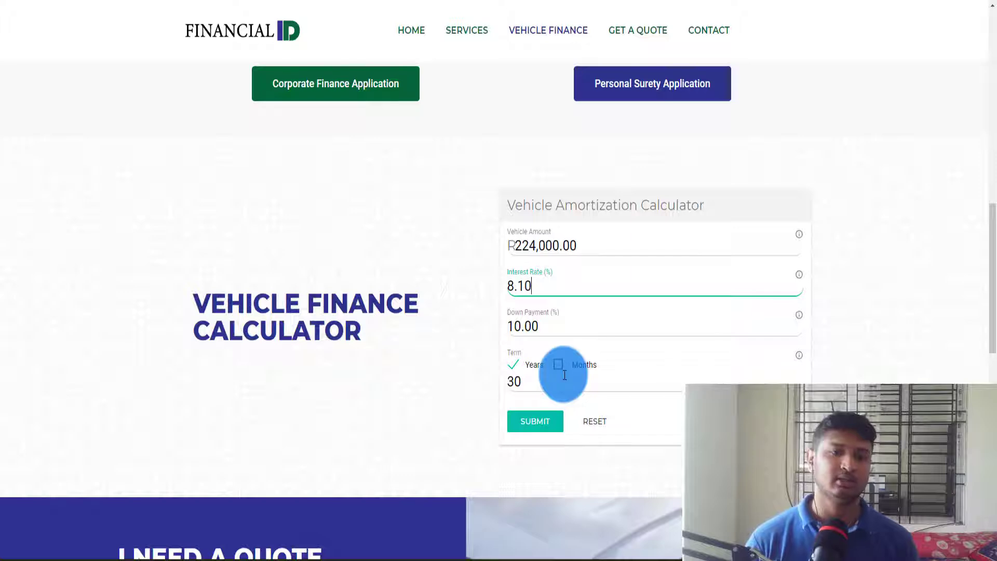
click(542, 382)
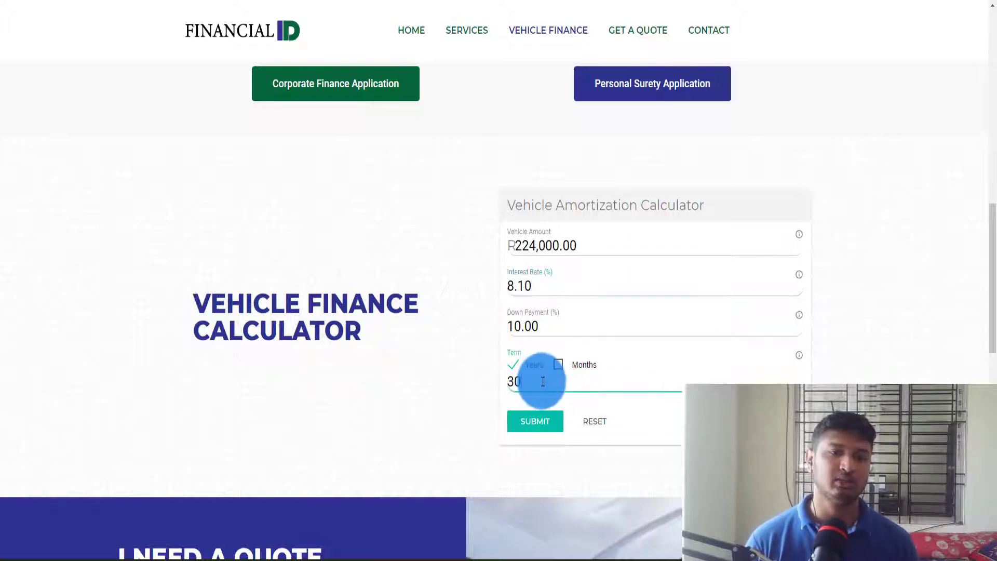
drag(542, 382, 501, 388)
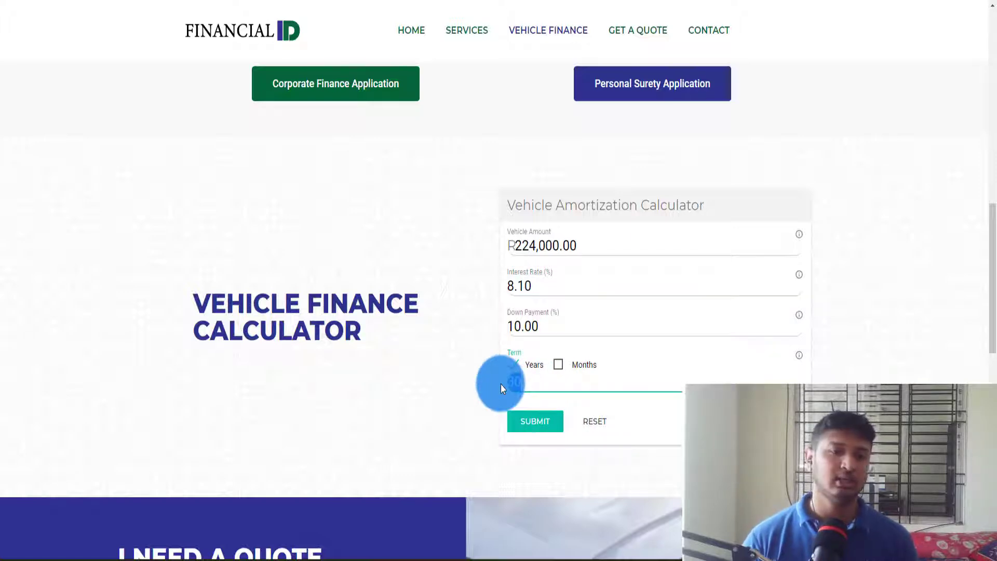
text(5)
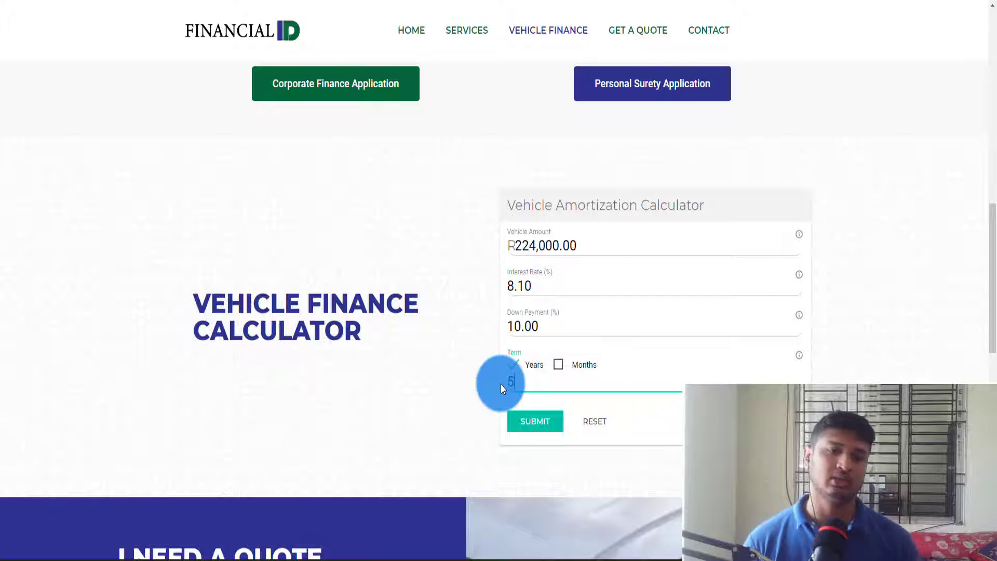
click(538, 429)
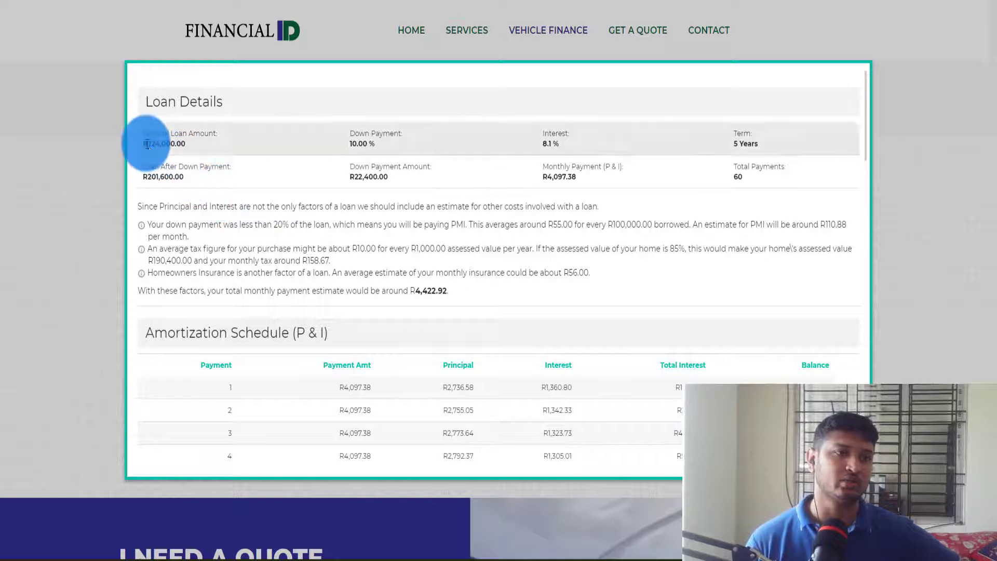
Examine the Loan Details figures: original loan amount, loan after down payment, down payment amount, monthly payment and total payments.
drag(152, 143, 186, 141)
click(286, 154)
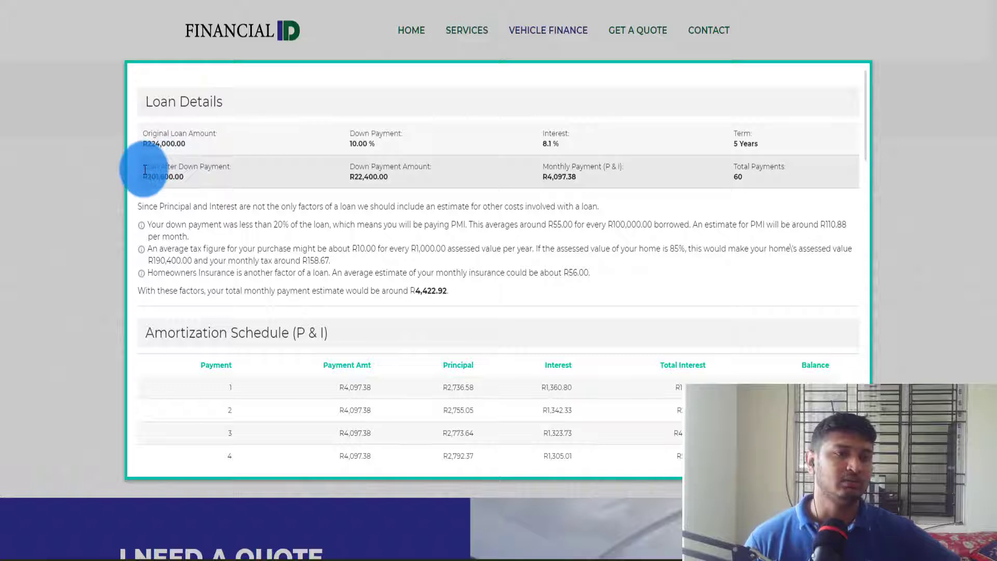
drag(145, 167, 230, 175)
click(230, 176)
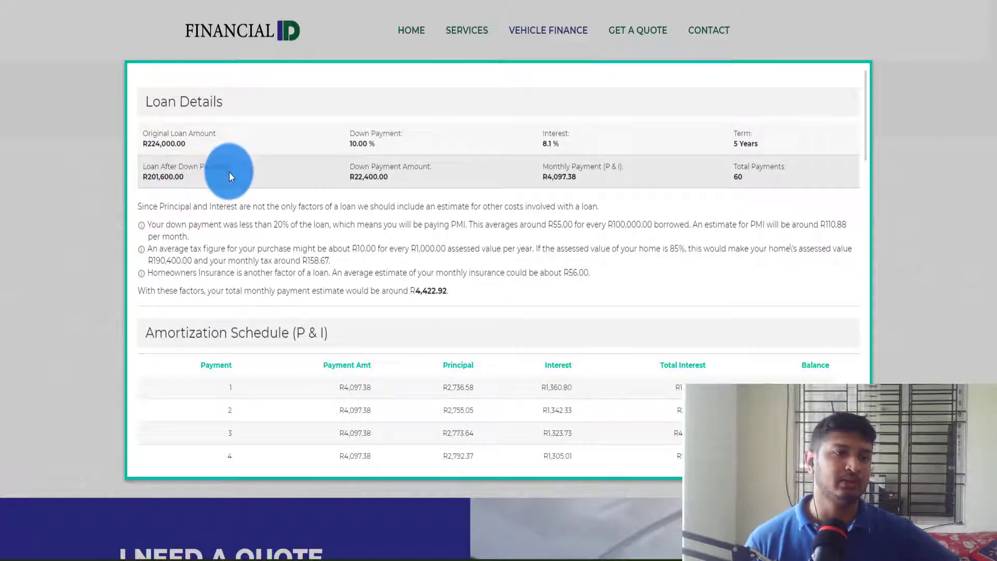
drag(142, 176, 182, 177)
click(211, 179)
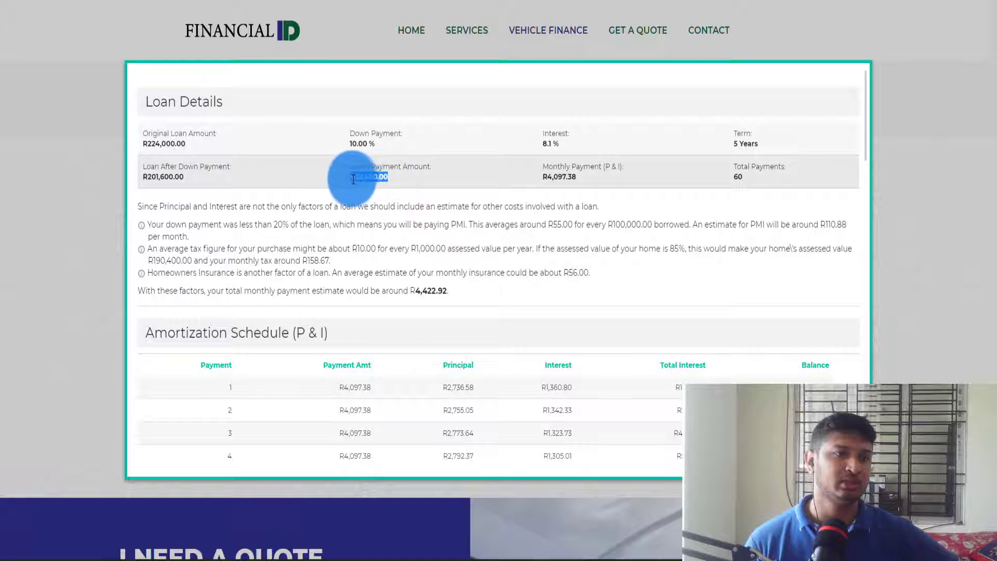
drag(351, 177, 391, 183)
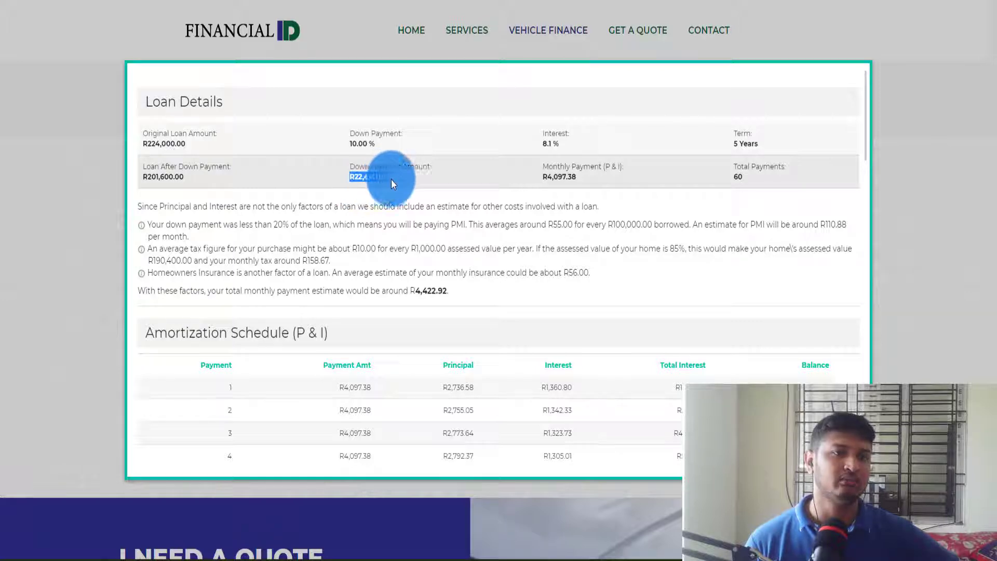
click(551, 176)
drag(548, 177, 574, 177)
click(759, 181)
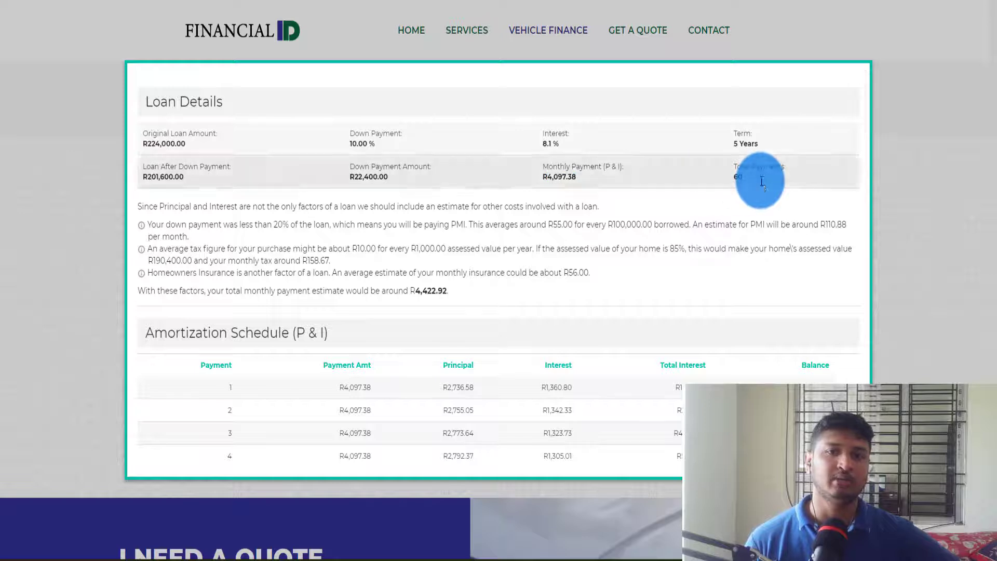
drag(760, 182, 727, 176)
click(750, 177)
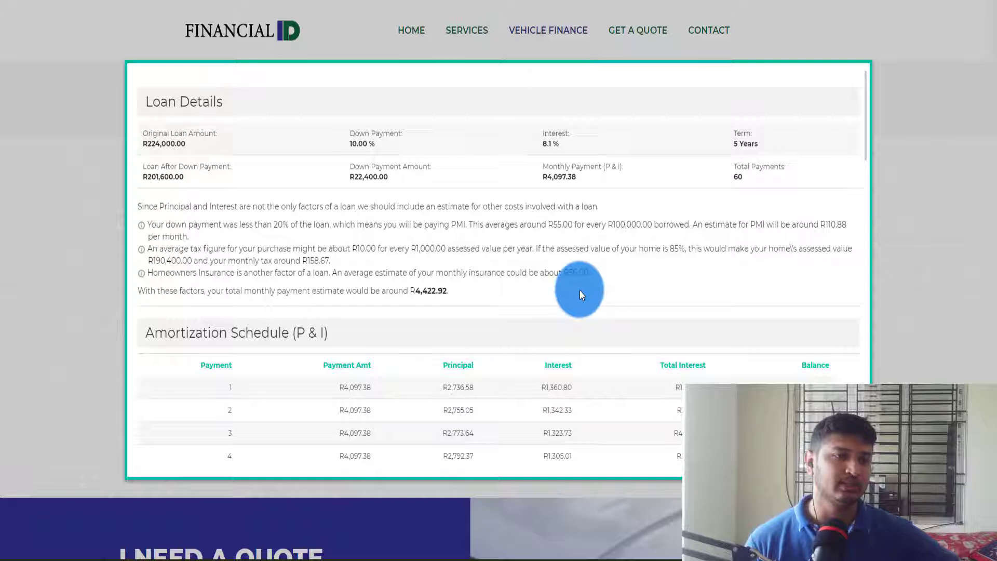
Review the Amortization Schedule of monthly payments and close the loan results.
scroll(579, 289, down, 5)
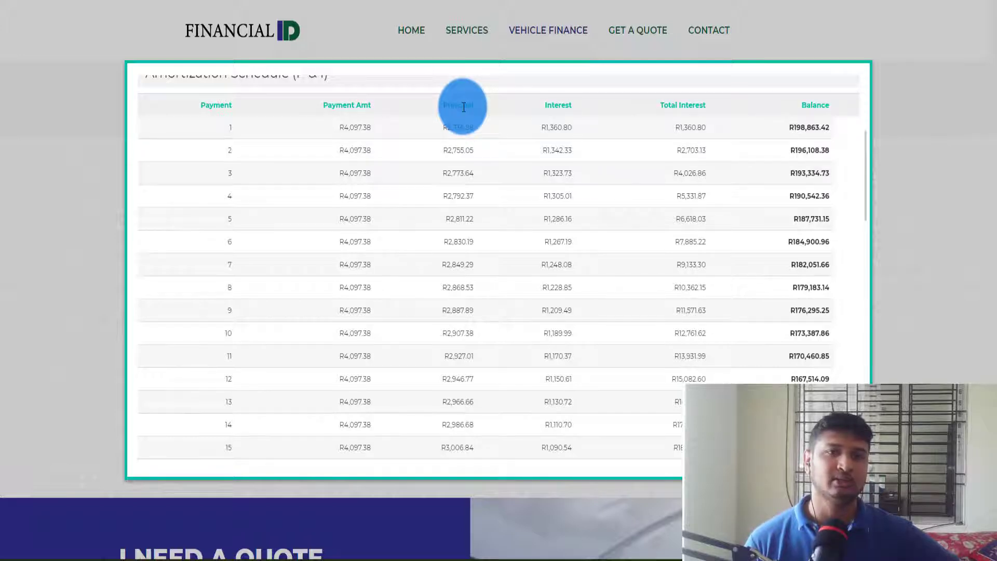
scroll(790, 257, down, 10)
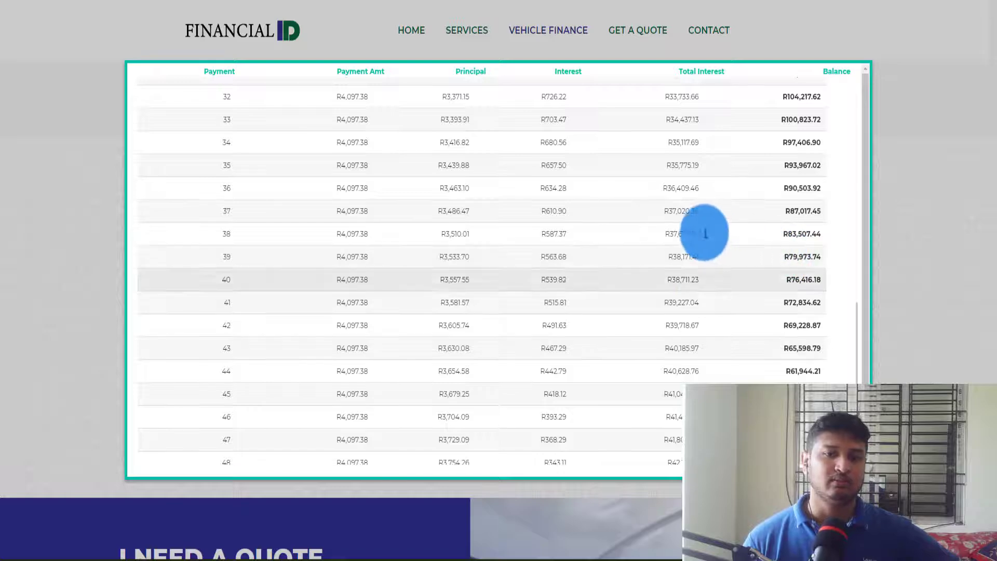
scroll(703, 233, up, 5)
scroll(703, 233, up, 10)
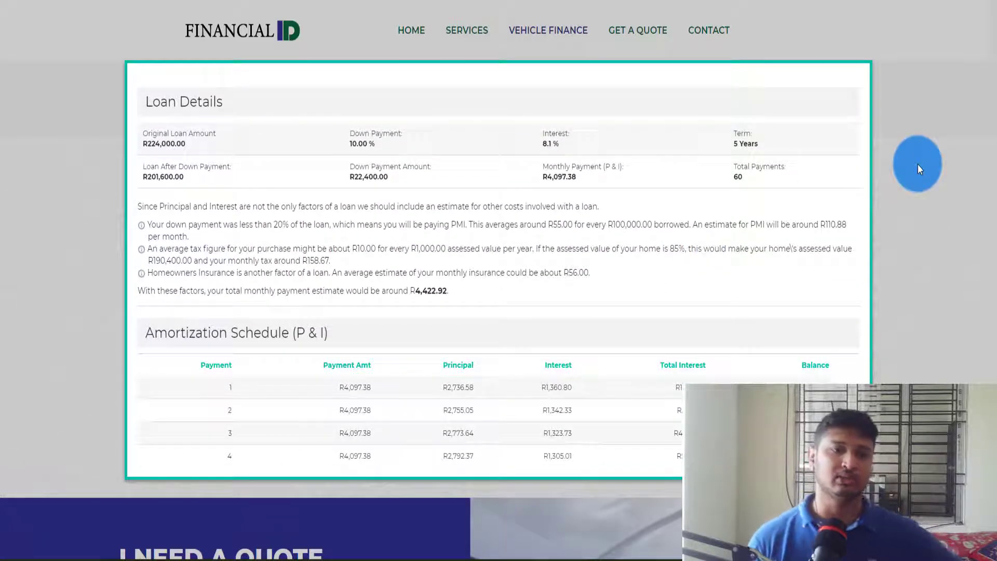
click(918, 164)
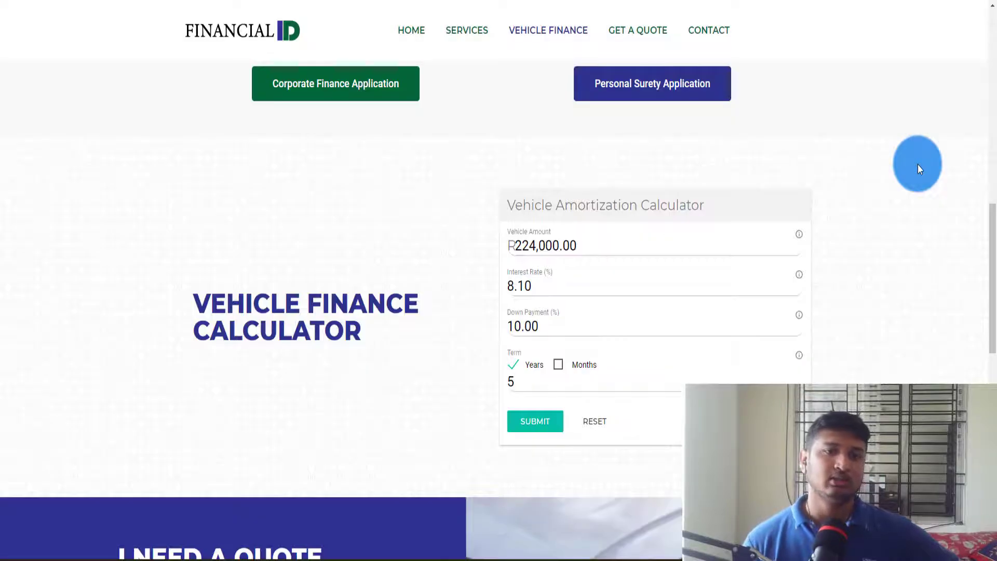
Display the info bubble for the Vehicle Amount field in the calculator.
click(516, 242)
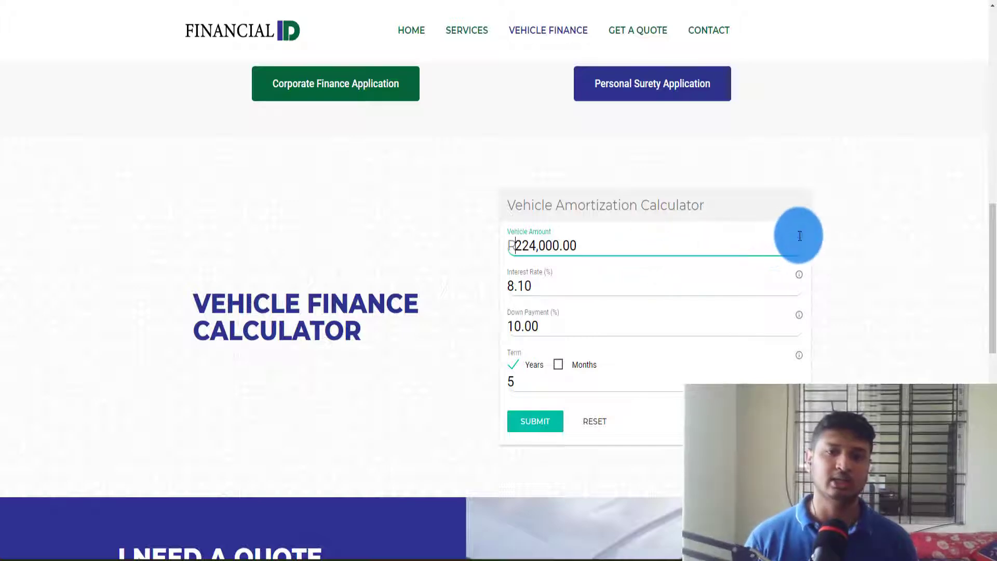
mouse_move(799, 242)
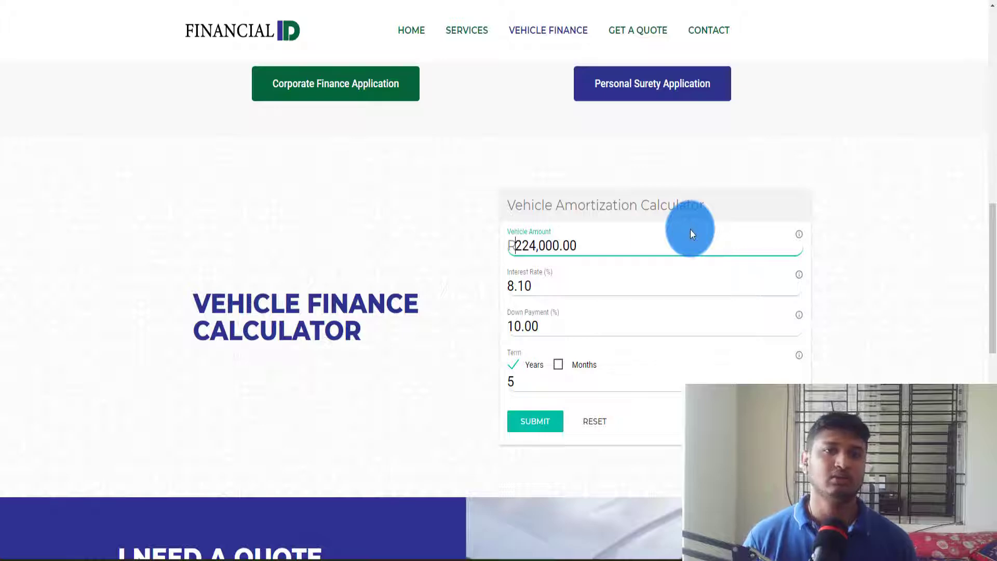
Switch to the WordPress dashboard and open the WP Amortization Calculator's global settings.
click(727, 1)
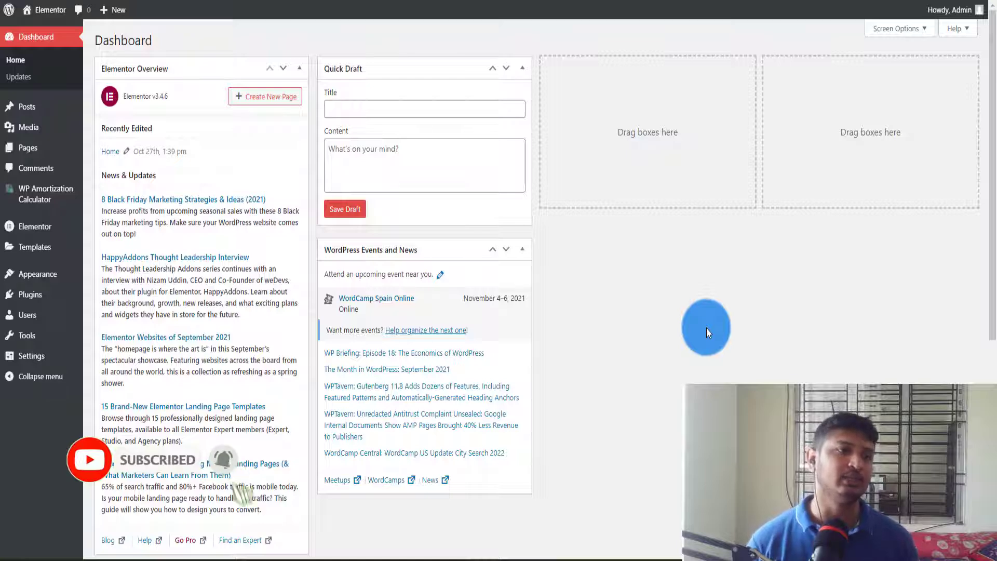
click(49, 205)
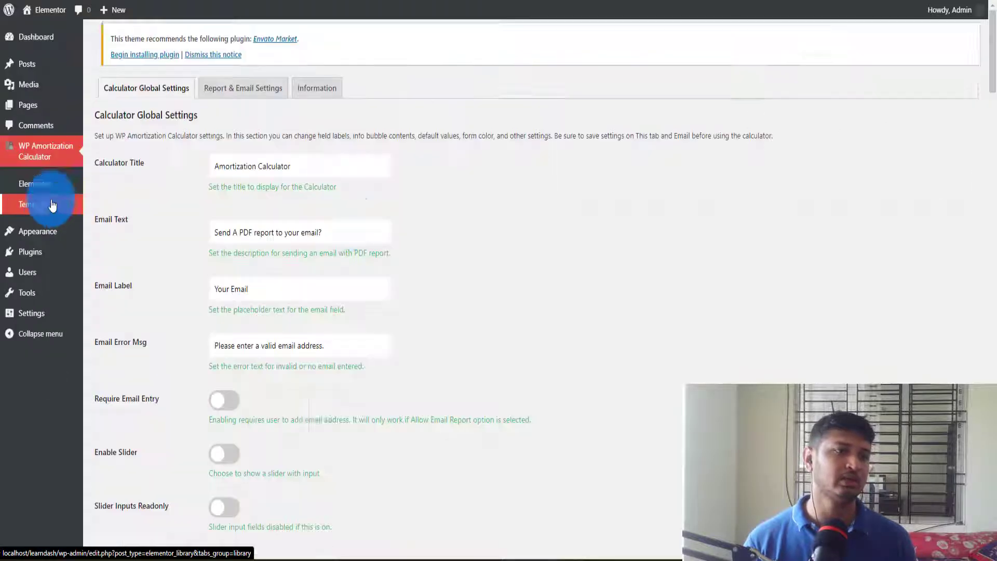
click(504, 239)
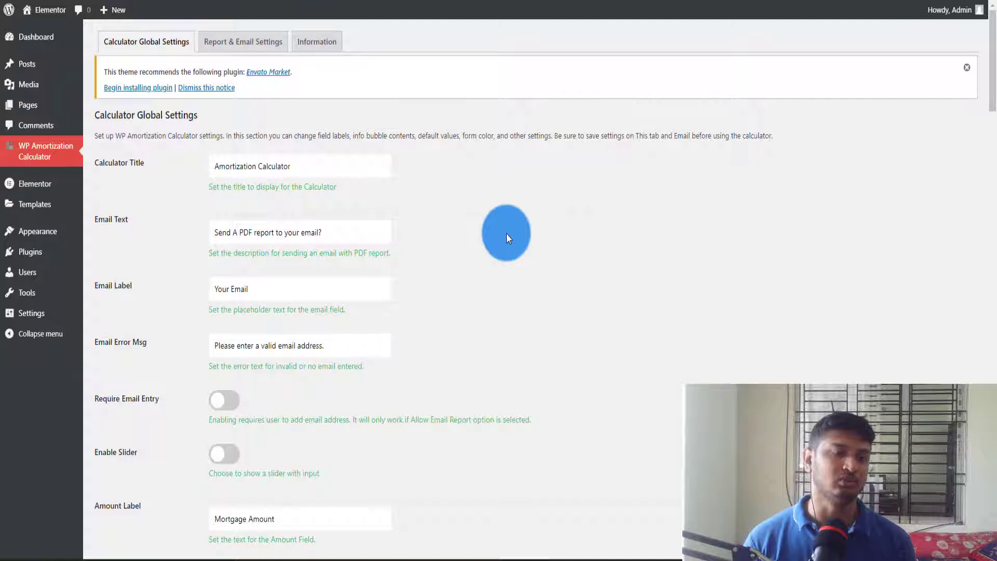
Set the Calculator Title to "Vehicle Amortization Calculator", copying the heading from the Financial ID page.
click(211, 165)
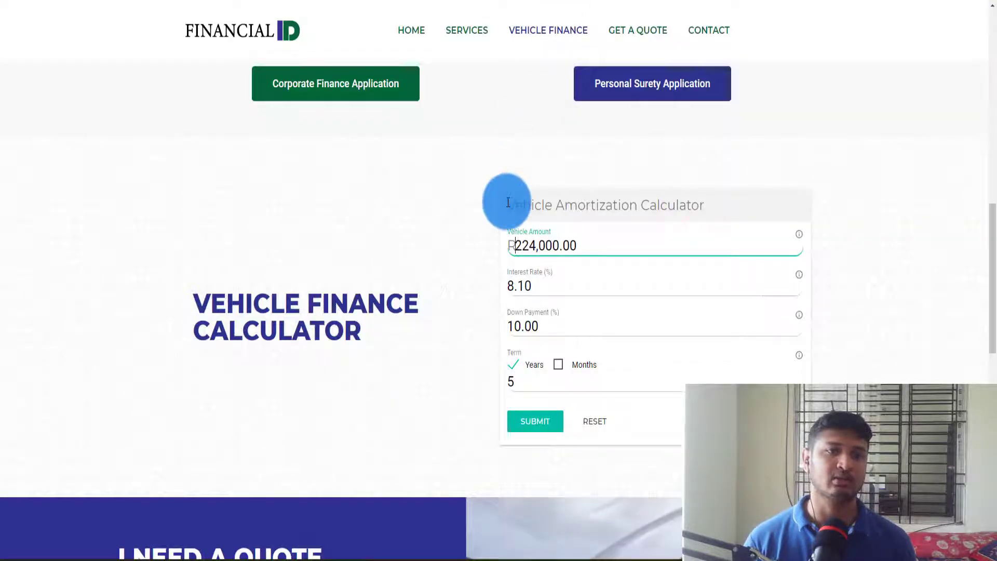
drag(507, 203, 713, 205)
key(ctrl+c)
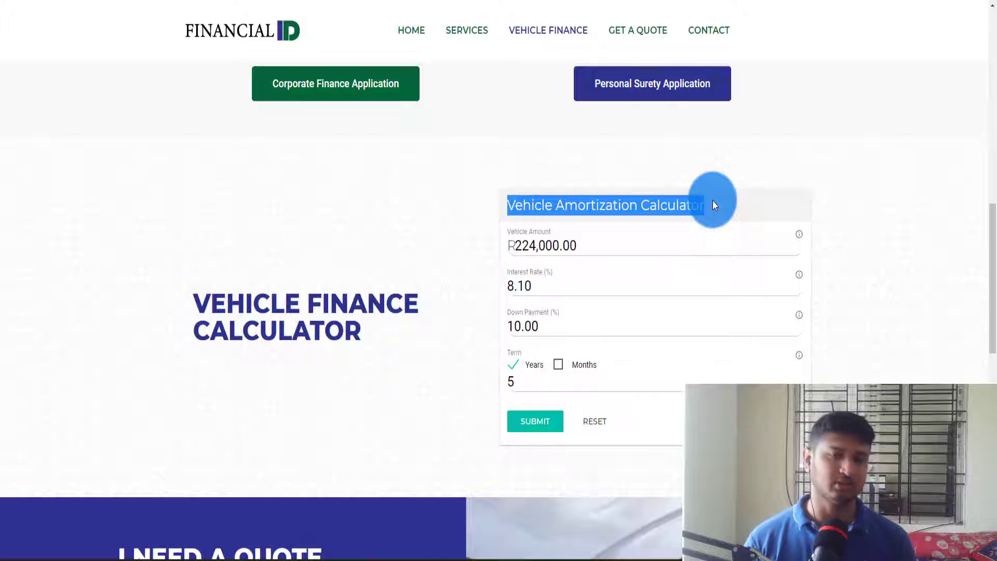
click(422, 22)
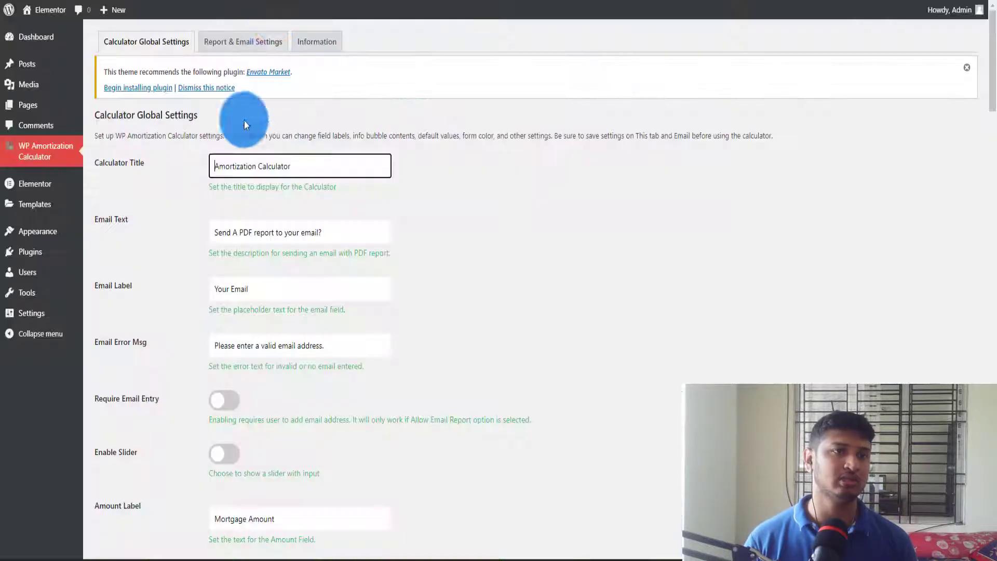
click(231, 172)
key(ctrl+a)
key(ctrl+v)
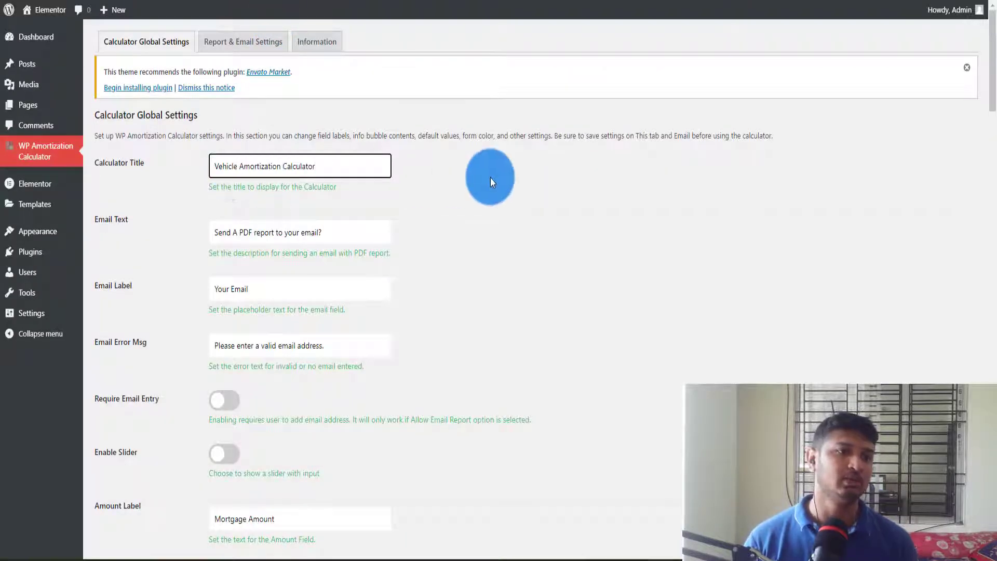
Set the Amount Label to "Vehicle Amount", matching the label on the Financial ID calculator.
scroll(490, 176, down, 3)
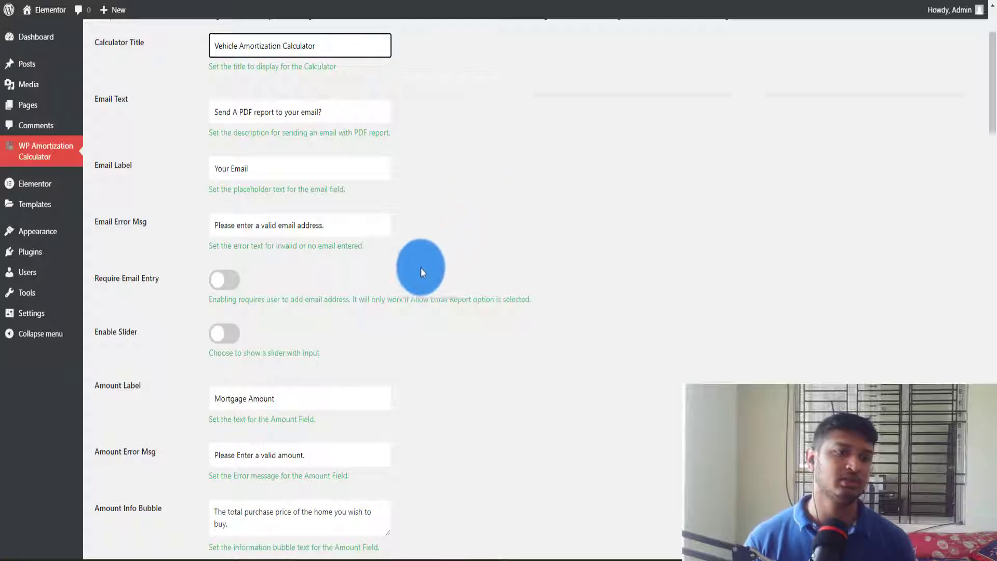
scroll(410, 282, down, 4)
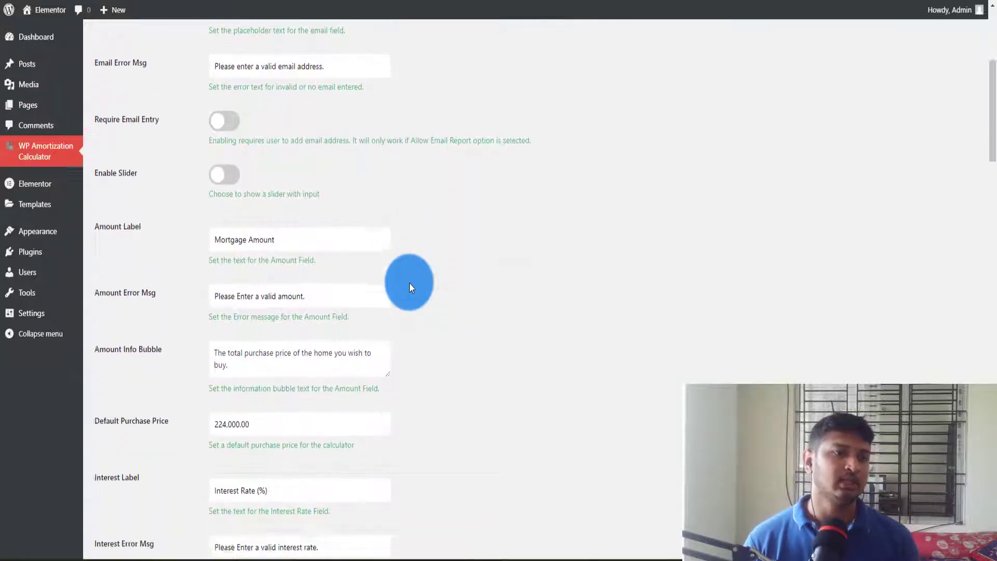
click(217, 218)
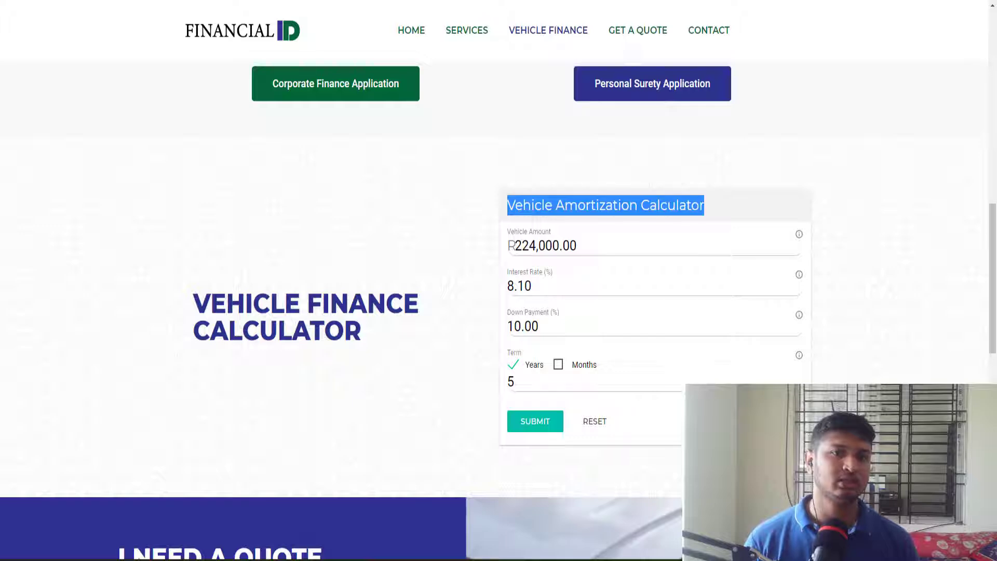
click(544, 235)
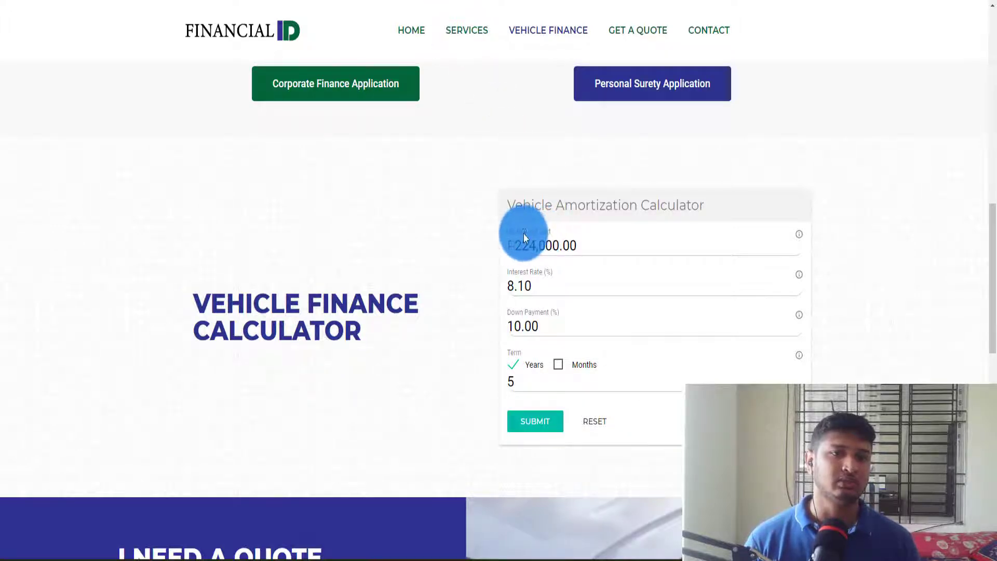
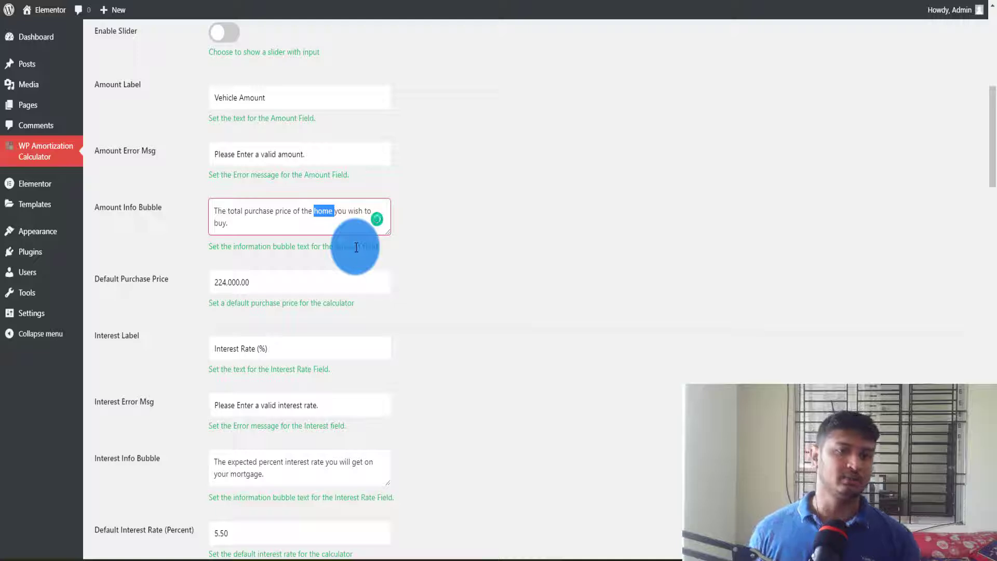
Replace "home" with "vehicle" in the Amount Info Bubble text.
text(Vehicle)
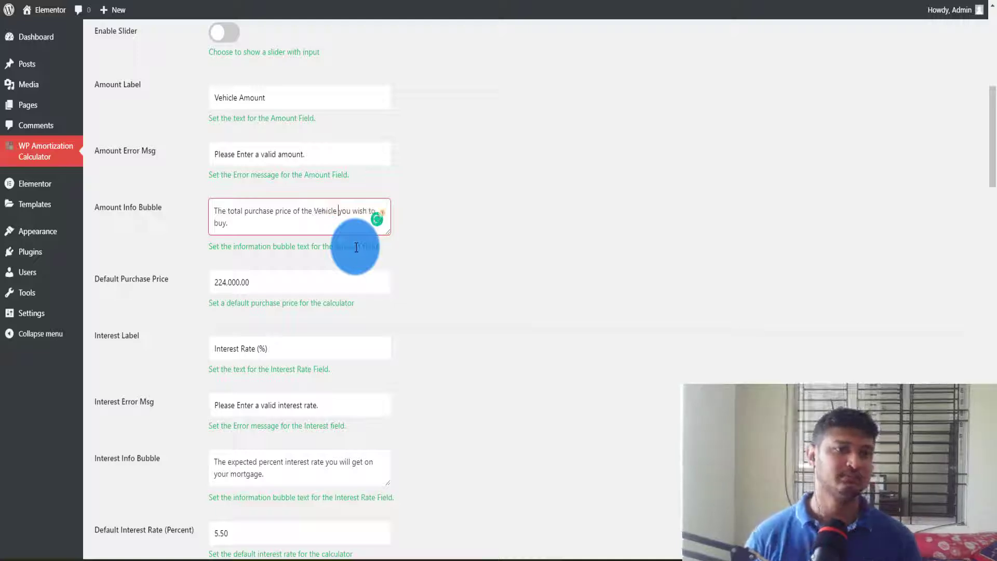
click(319, 213)
key(BackSpace)
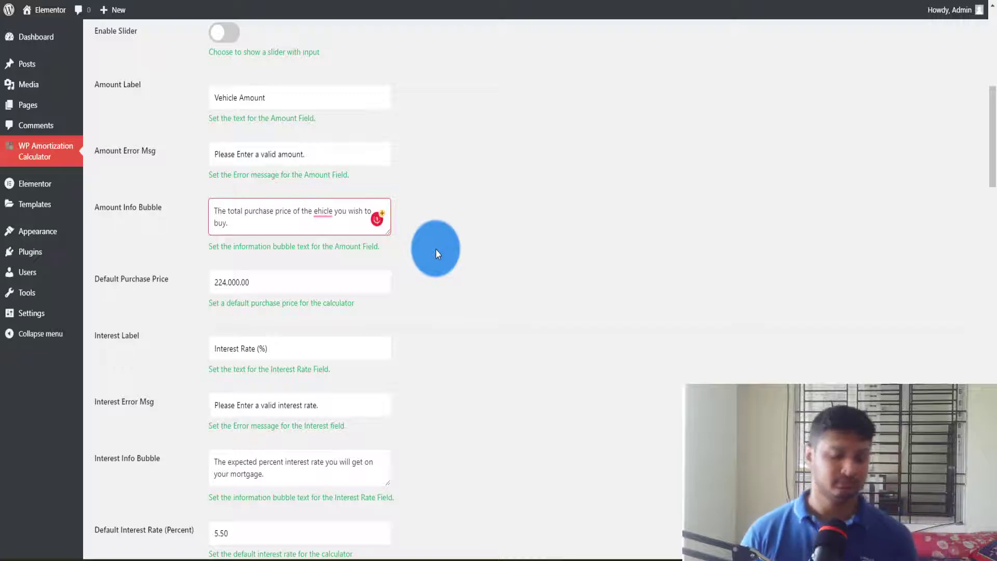
text(v)
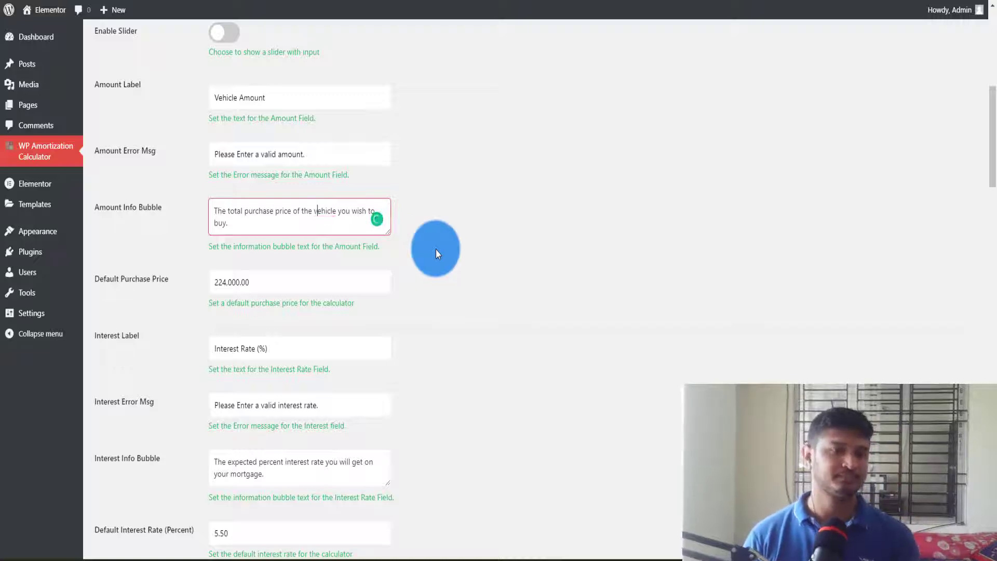
Check the Default Purchase Price setting against the Financial ID calculator, clear its Vehicle Amount field, and return to the WordPress plugin settings.
click(243, 280)
drag(294, 283, 218, 275)
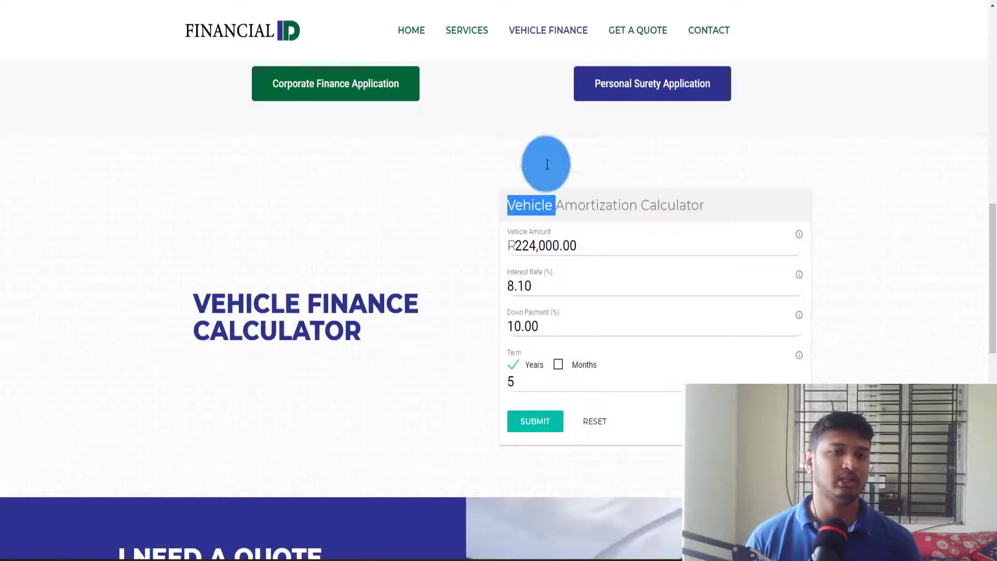
click(598, 248)
key(BackSpace)
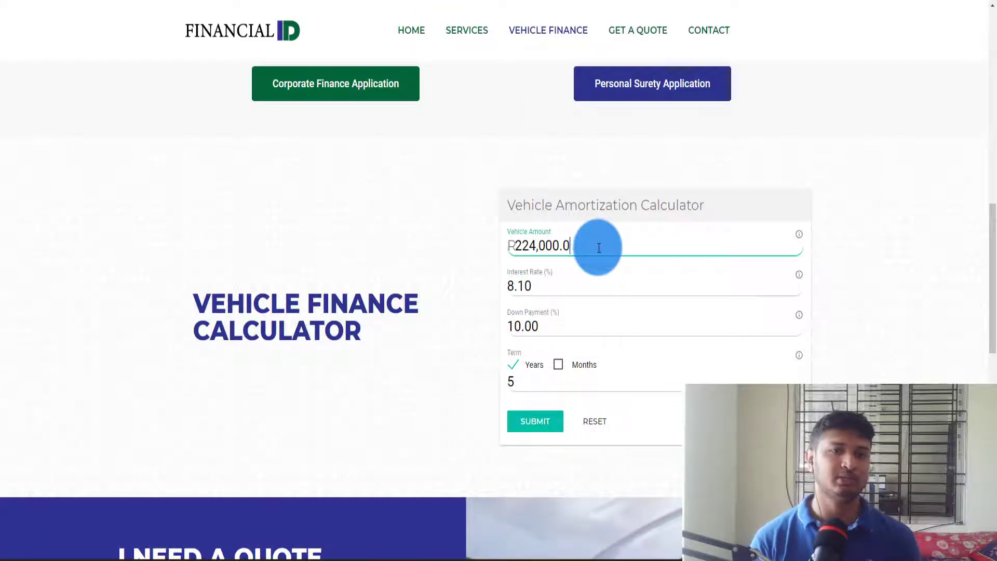
key(BackSpace)
key(BackSpace)
key(BackSpace)
key(BackSpace)
key(BackSpace)
key(BackSpace)
key(BackSpace)
key(BackSpace)
key(BackSpace)
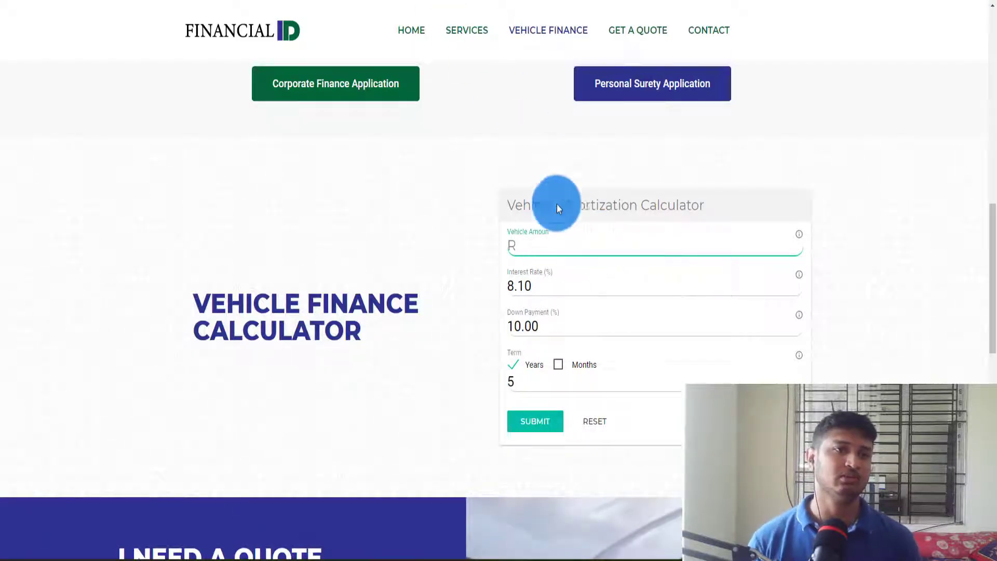
click(350, 4)
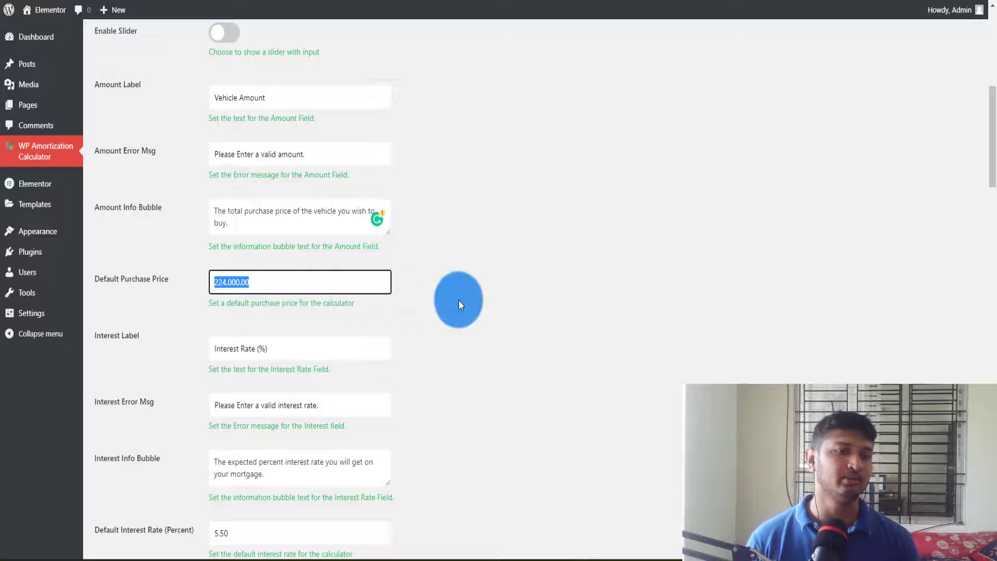
click(459, 300)
Replace "mortgage" with "vehicle" in the Interest Info Bubble text, leaving no space before the full stop.
scroll(459, 300, down, 1)
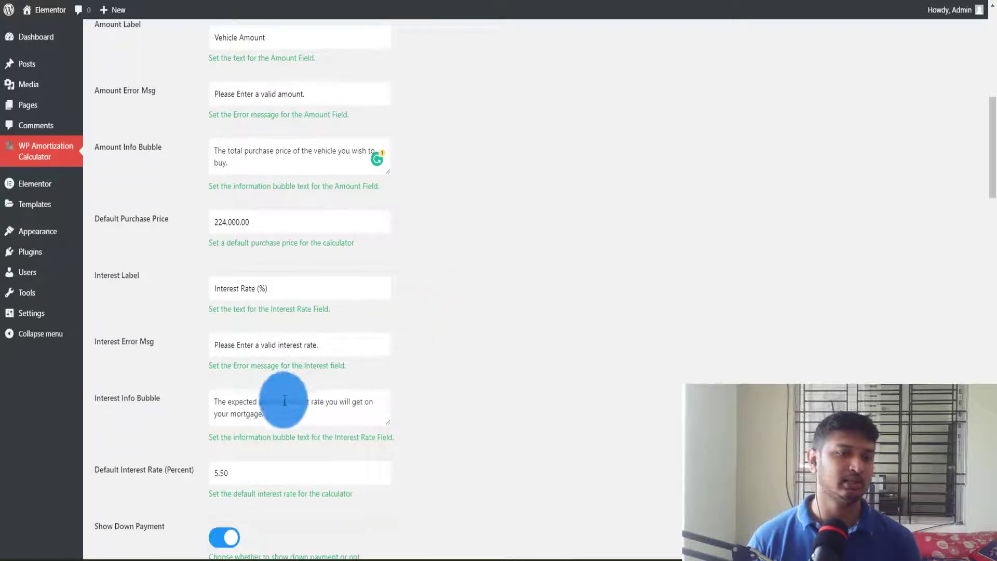
scroll(284, 401, down, 1)
click(255, 417)
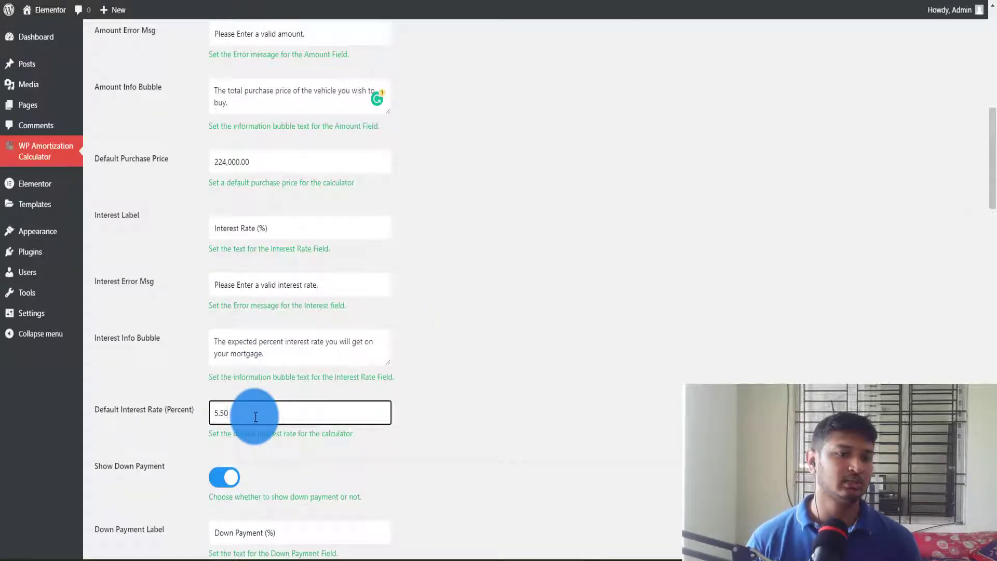
double_click(251, 358)
text(vehicle .)
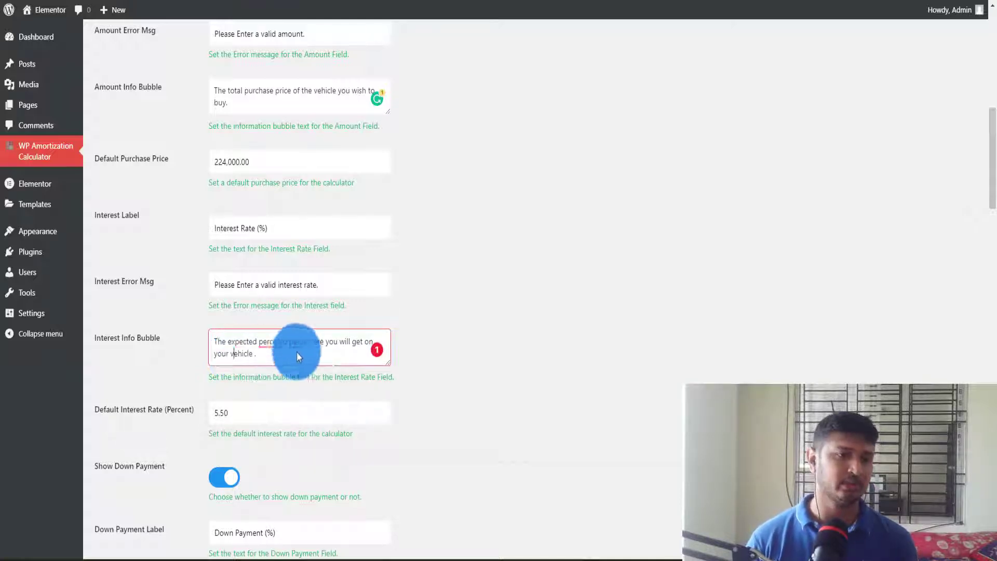
click(473, 341)
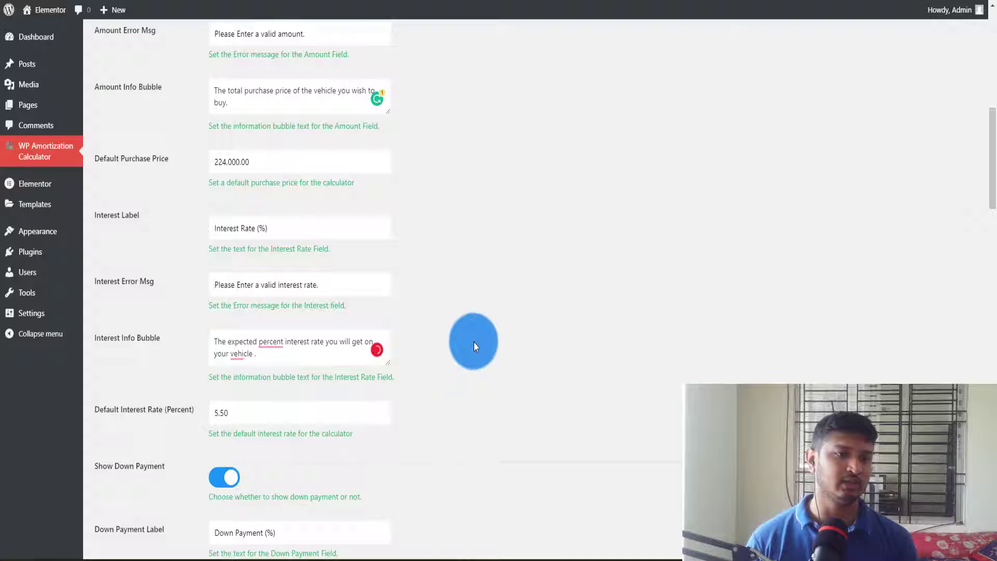
click(264, 353)
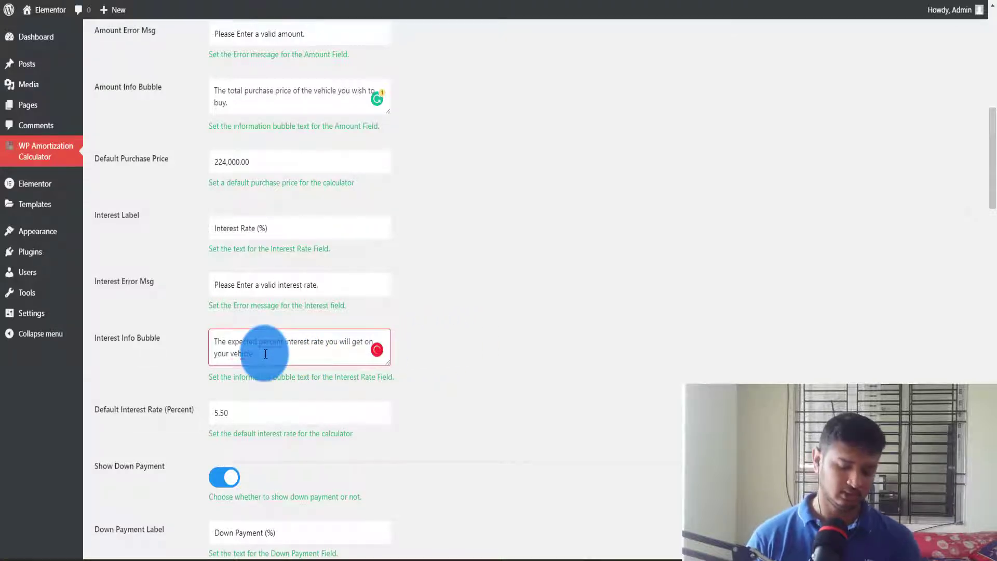
Set the Default Interest Rate (Percent) to 8.1.
drag(273, 414, 208, 414)
text(8.1)
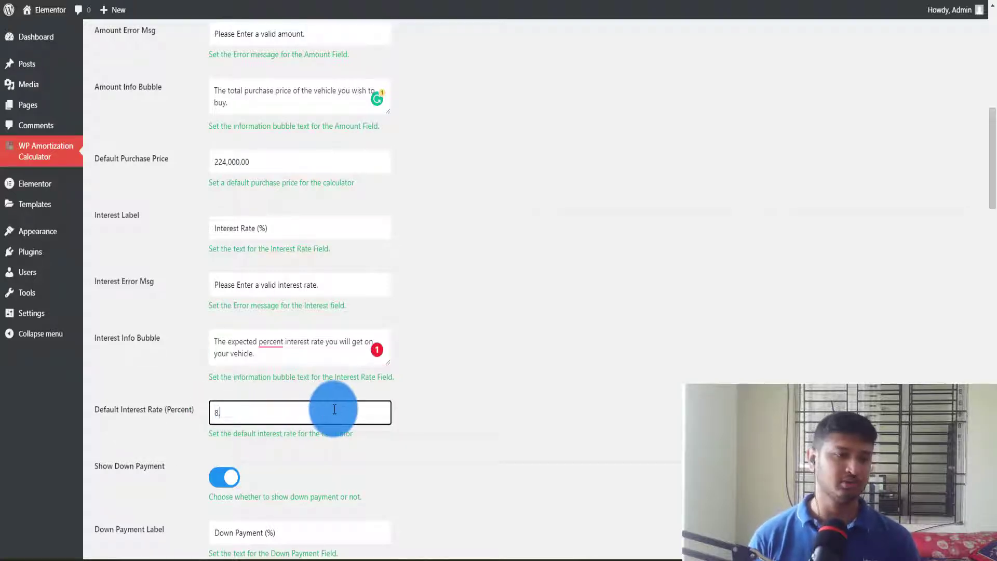
click(457, 404)
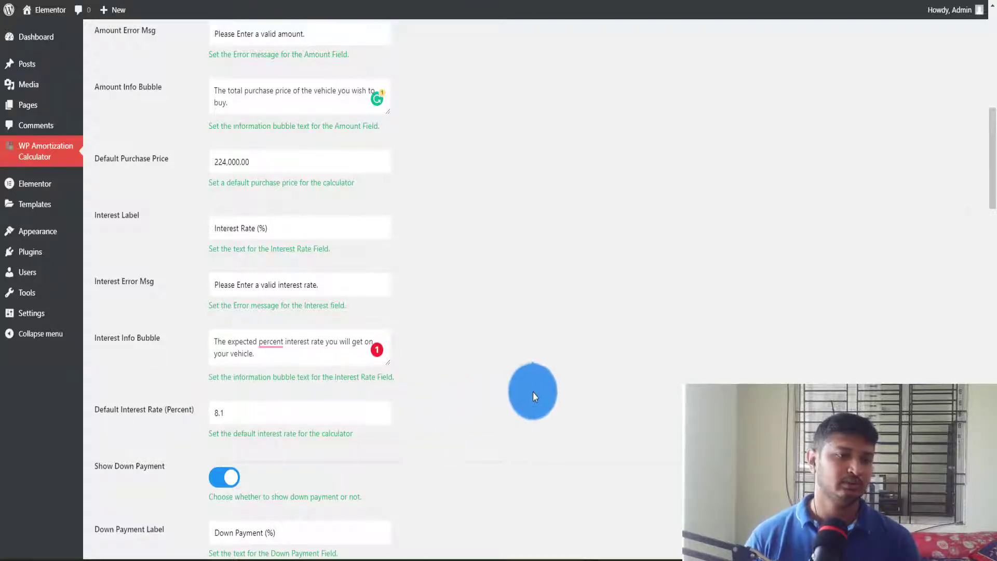
Replace "home" with lowercase "vehicle" in the Down Payment Info Bubble text.
scroll(540, 390, down, 3)
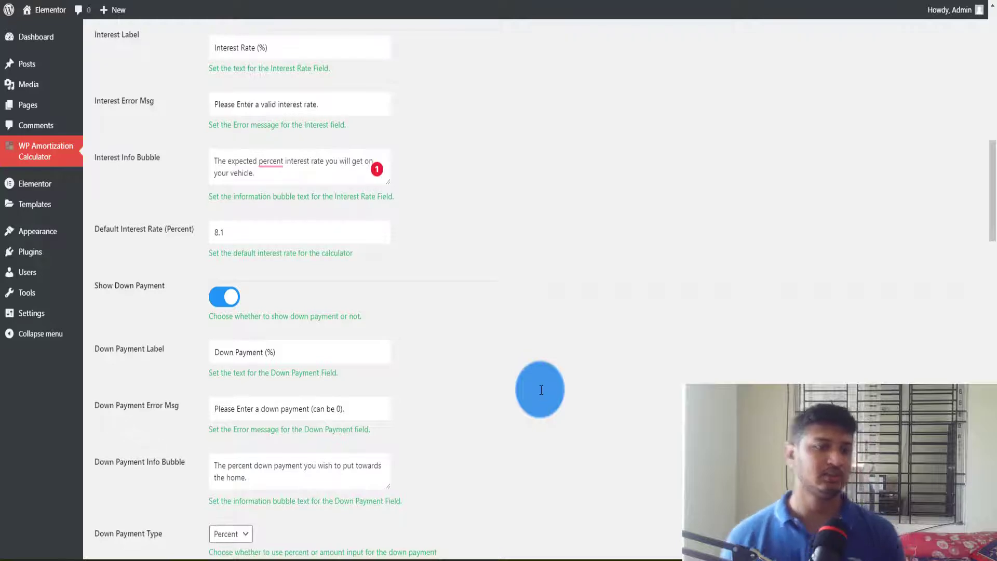
click(239, 482)
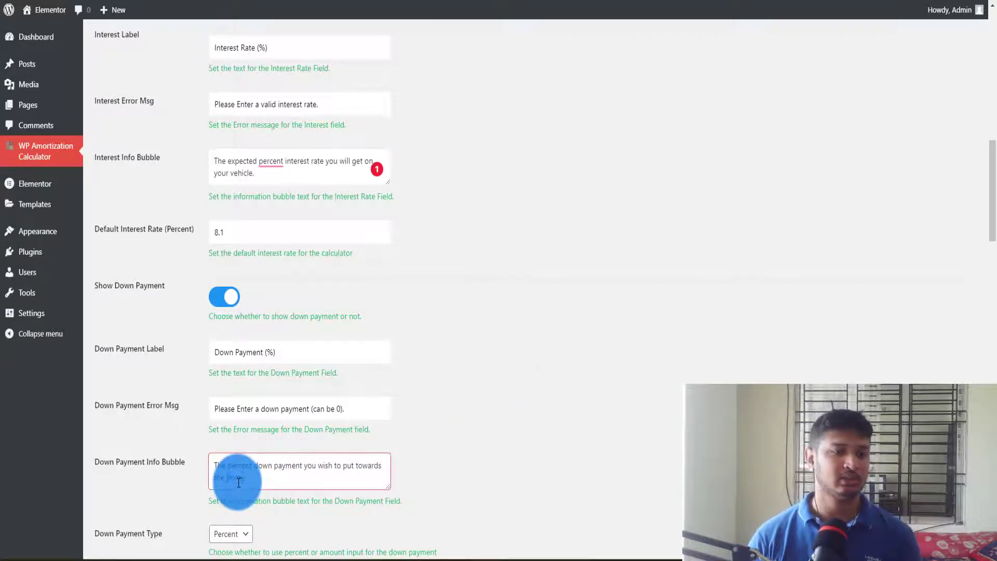
double_click(239, 482)
text(Vehicle)
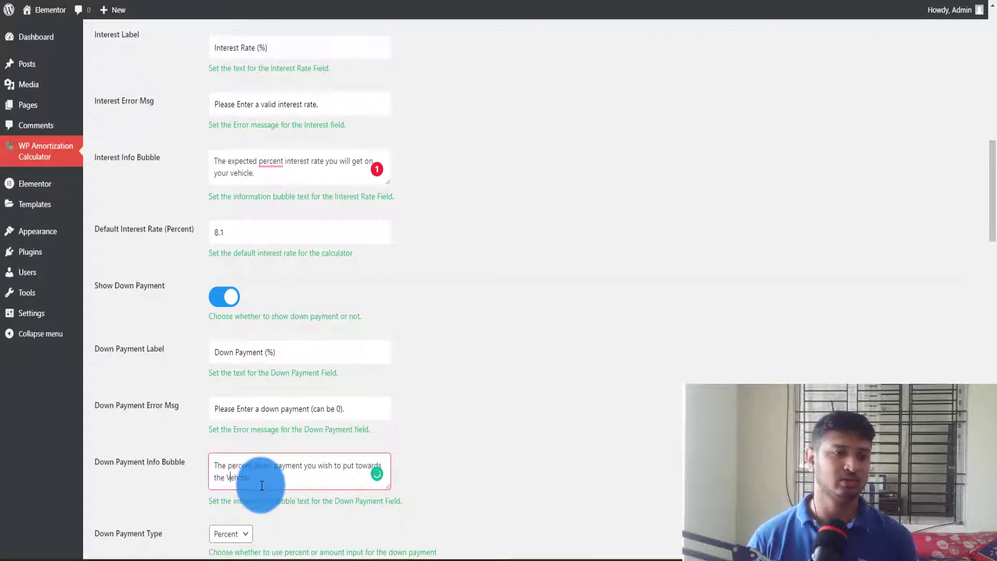
key(BackSpace)
text(v)
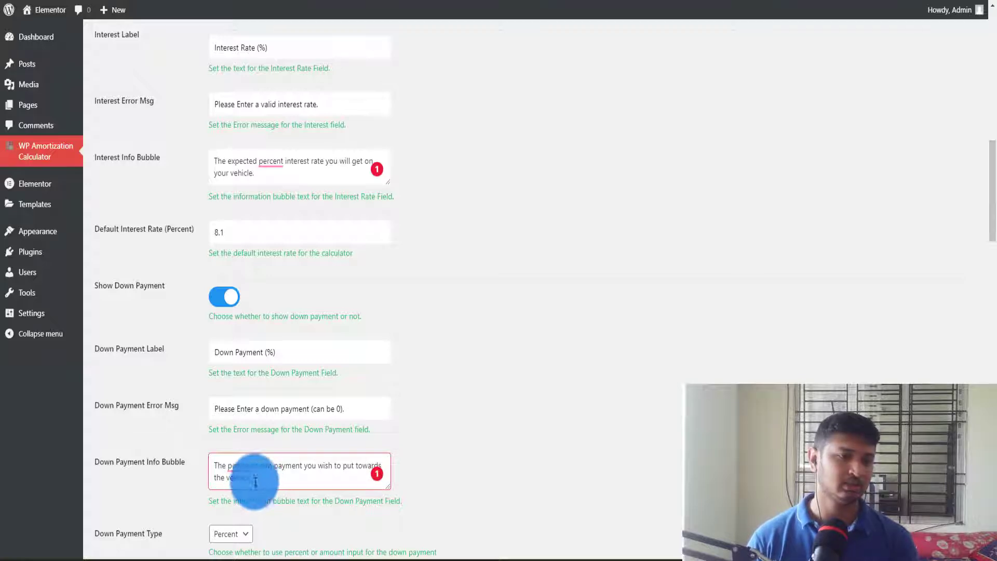
click(484, 441)
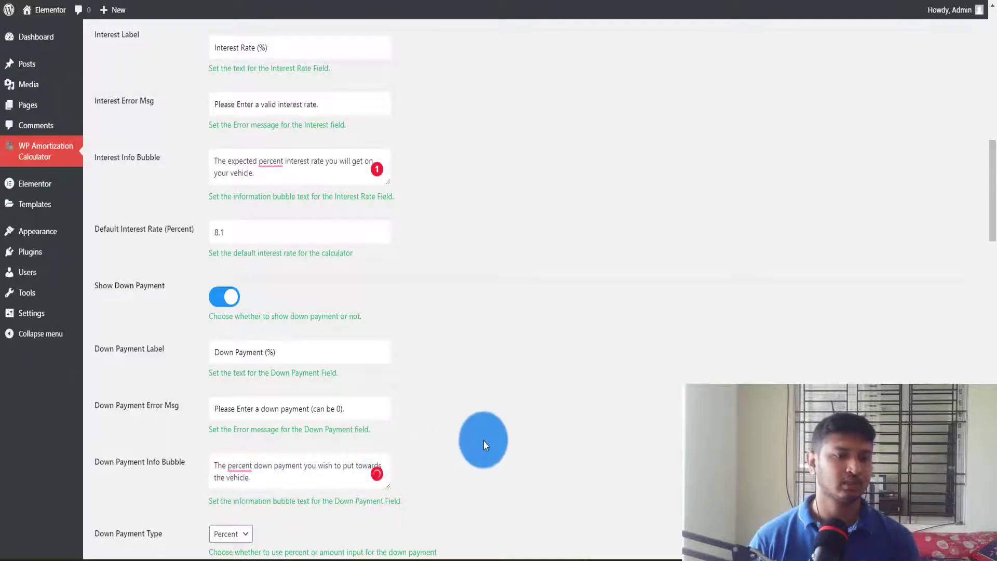
Review the default down payment and loan term settings, and try the Months and Years term options on the Financial ID calculator.
scroll(484, 440, down, 3)
click(267, 407)
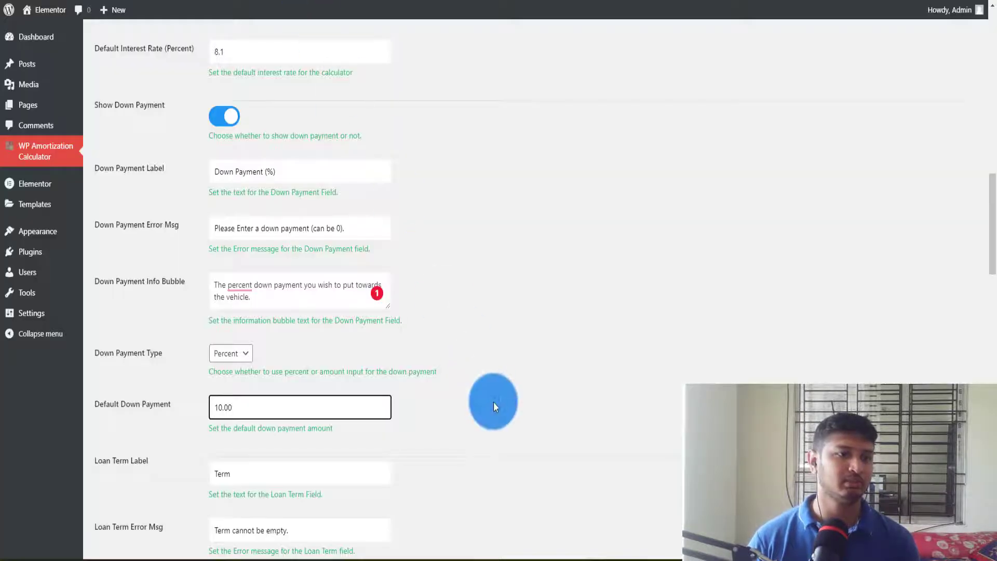
scroll(493, 400, down, 3)
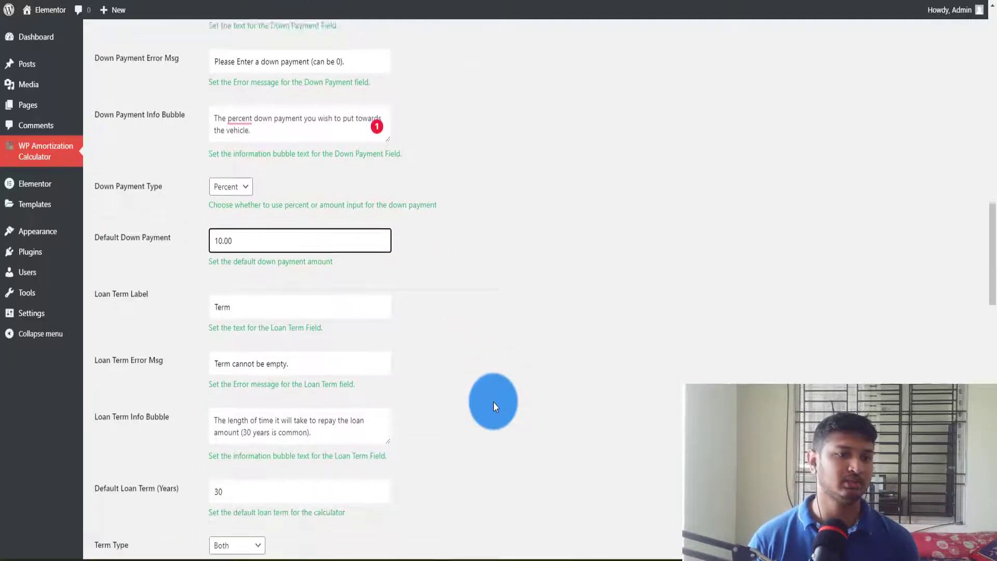
scroll(494, 402, down, 1)
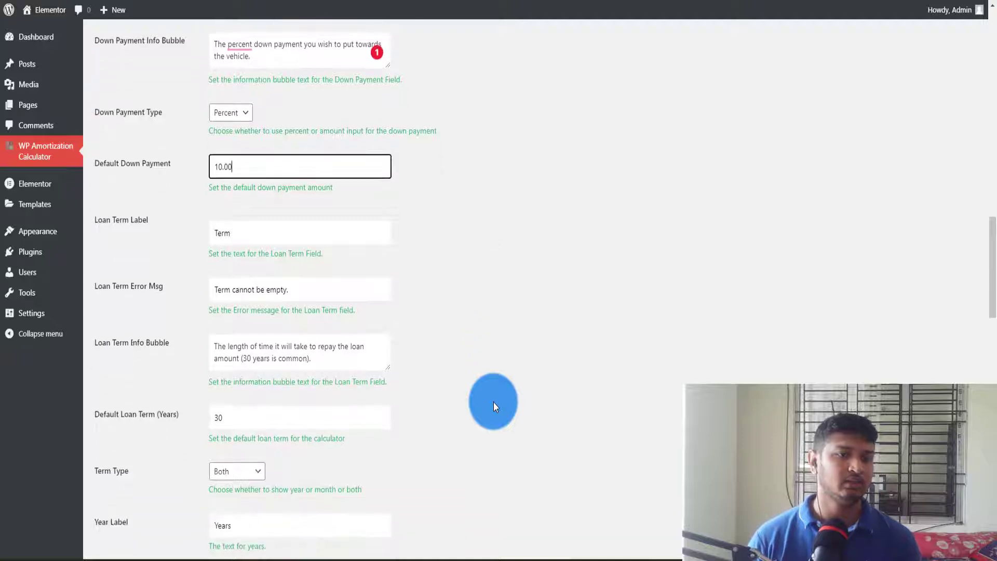
click(330, 355)
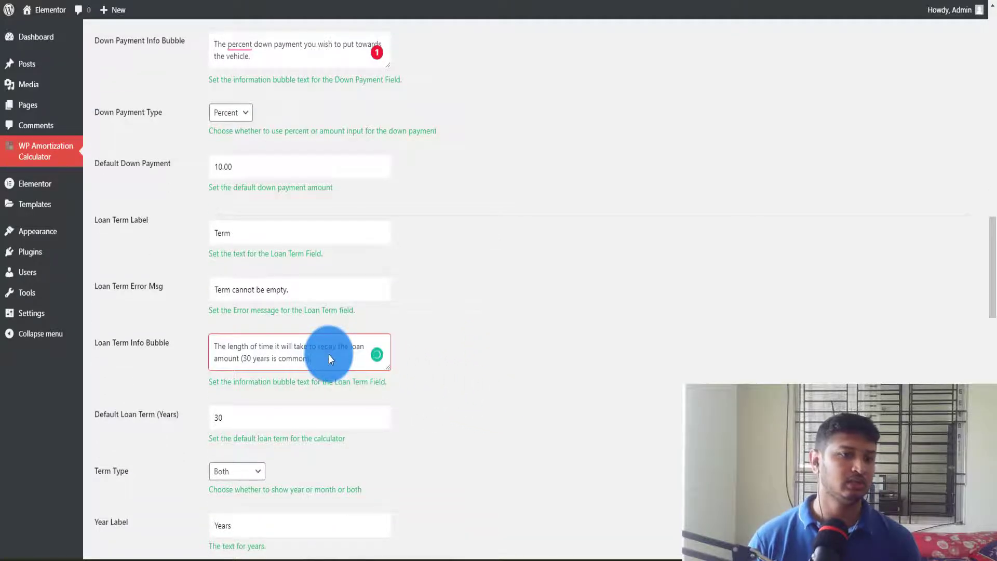
scroll(329, 356, down, 3)
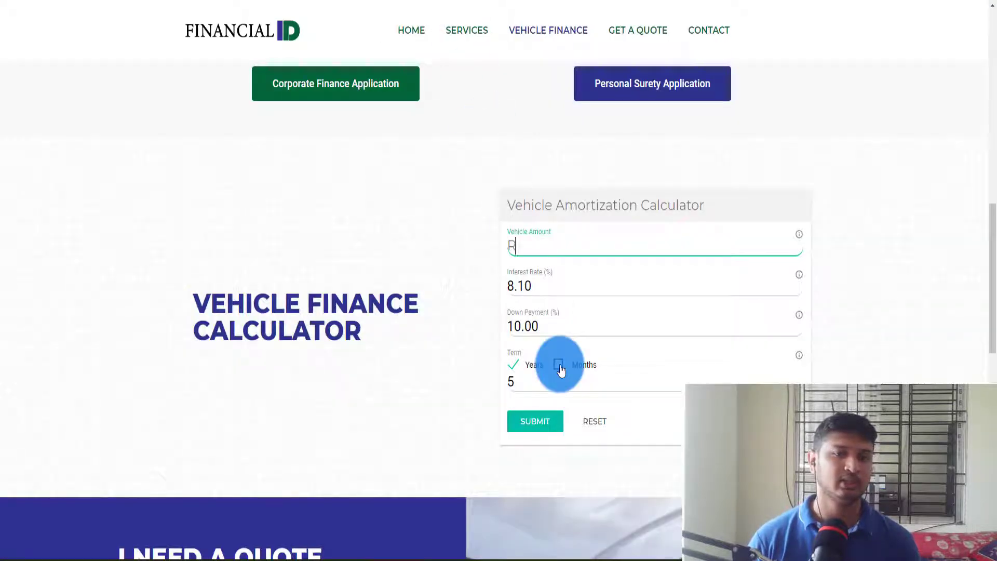
click(559, 366)
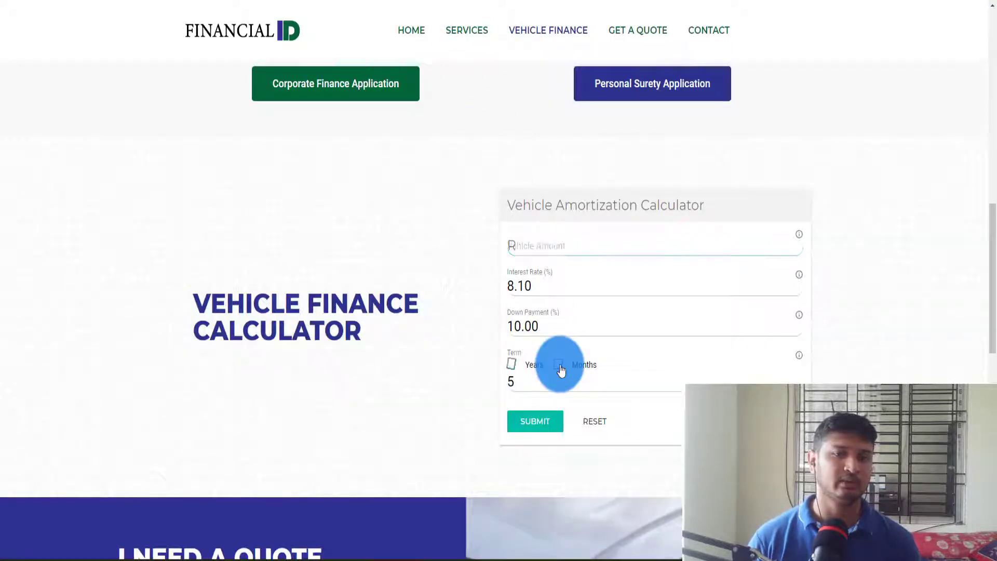
click(512, 365)
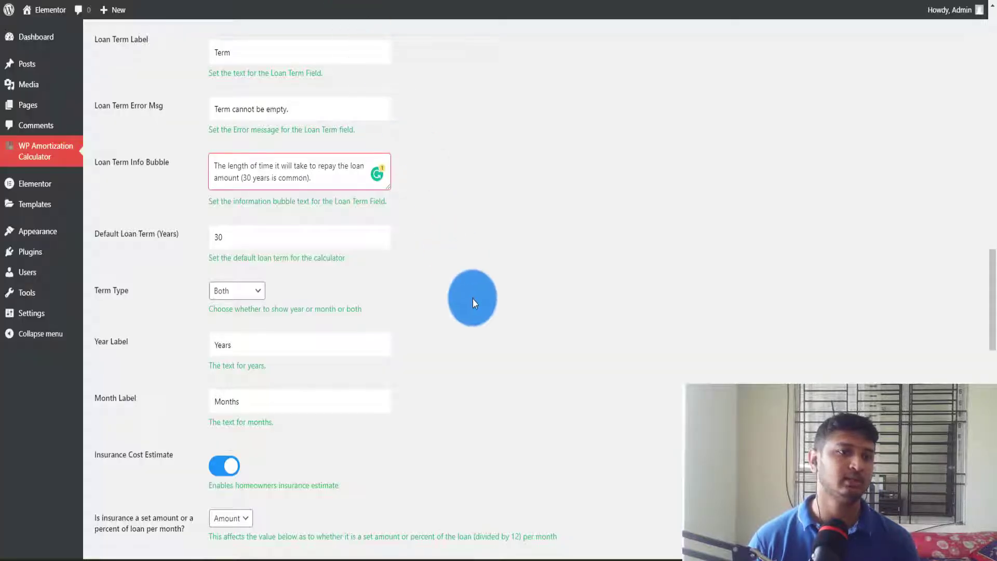
Set the Currency Symbol to "R" in the WordPress plugin settings.
scroll(472, 298, down, 3)
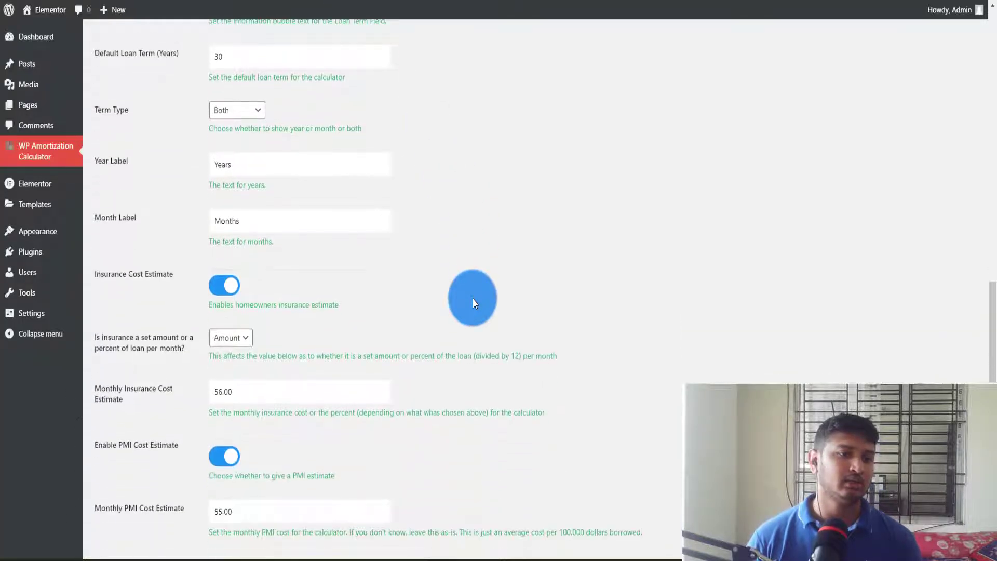
scroll(472, 303, down, 1)
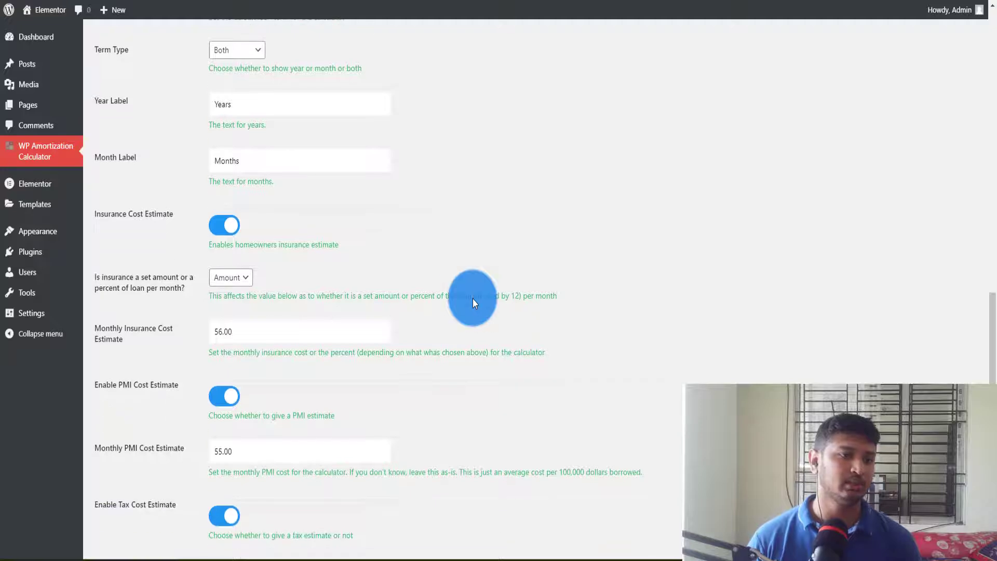
scroll(472, 303, down, 5)
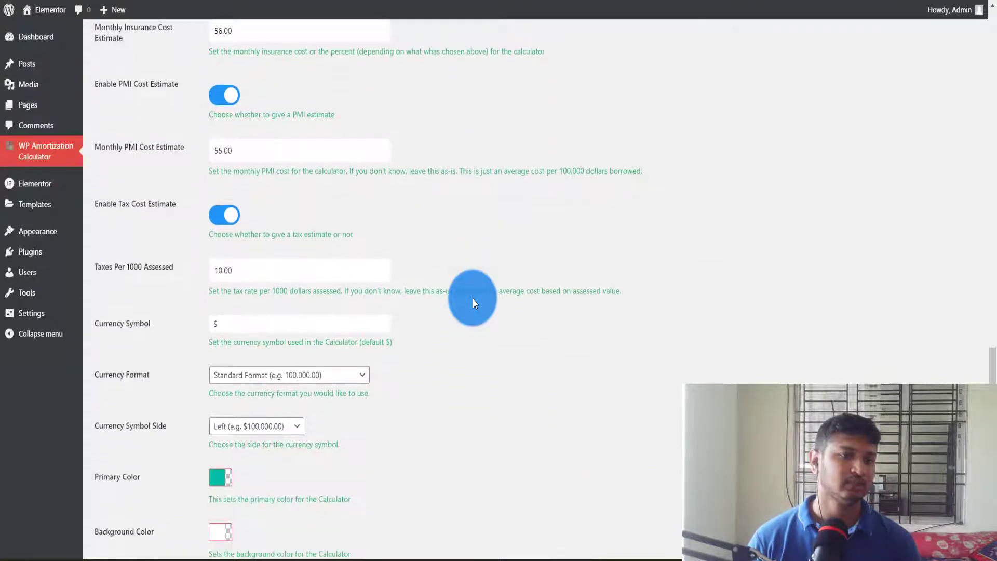
scroll(473, 303, down, 2)
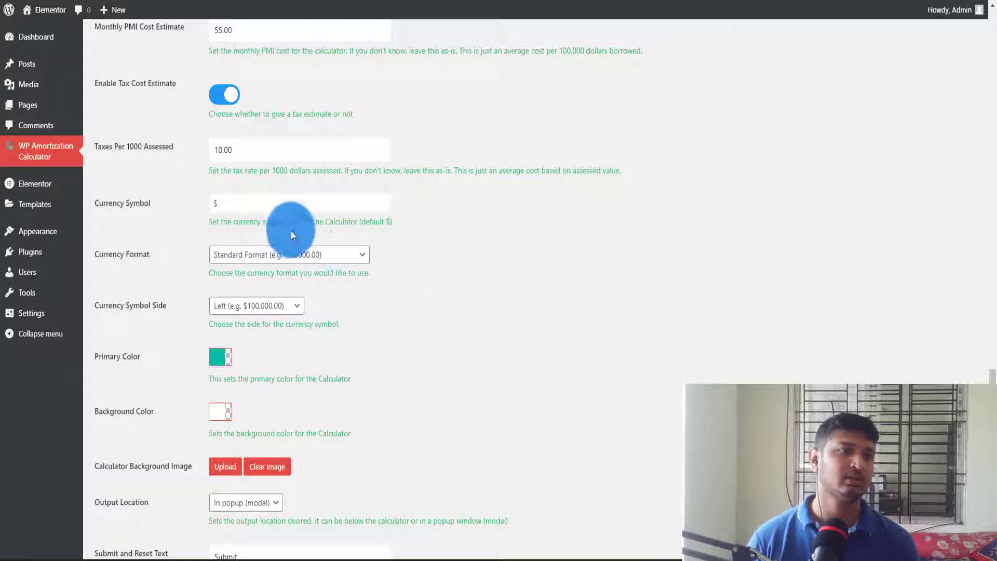
drag(222, 205, 201, 205)
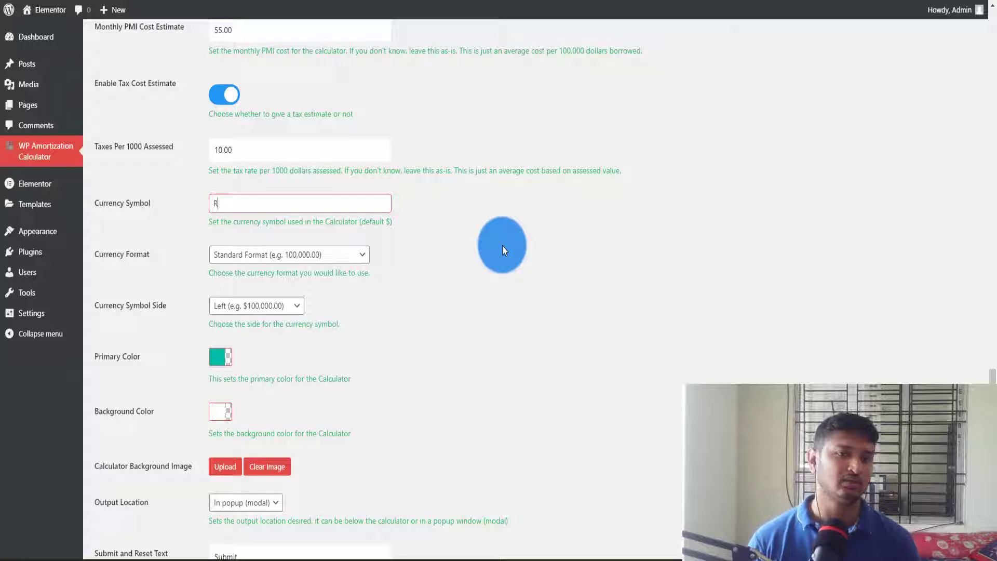
click(503, 245)
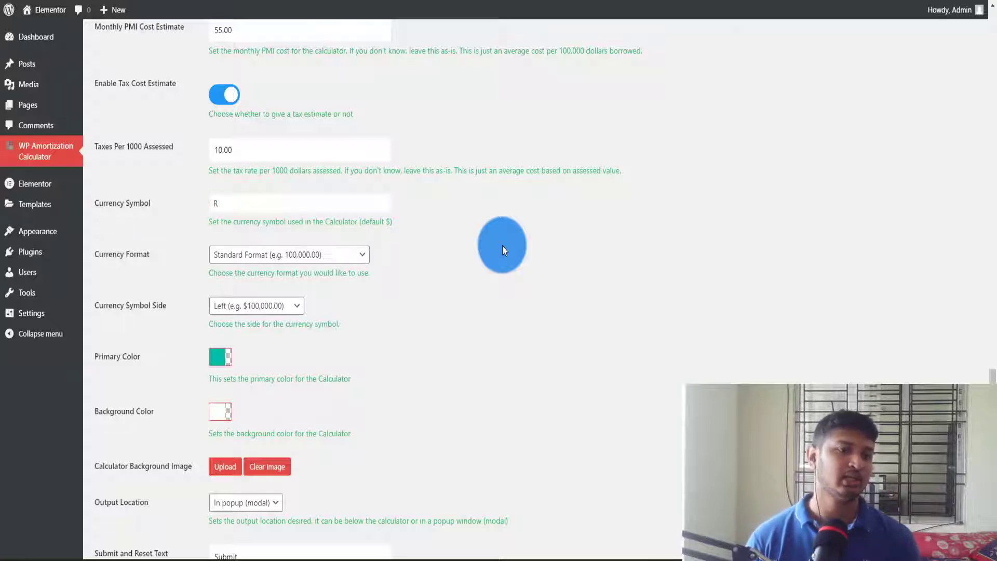
Test the Financial ID calculator's output by submitting it with an empty Vehicle Amount and with 2,500,000.
scroll(503, 246, down, 2)
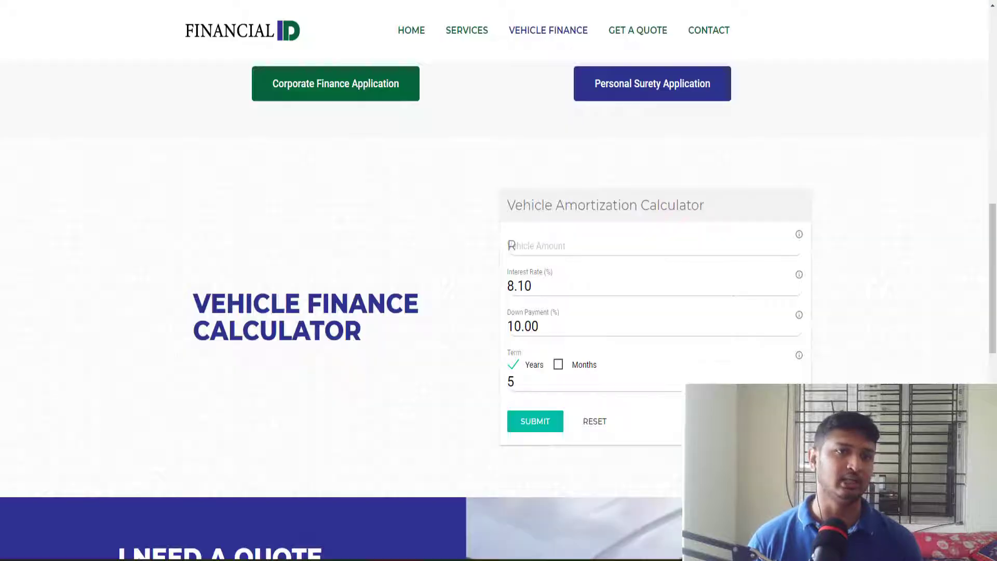
click(530, 425)
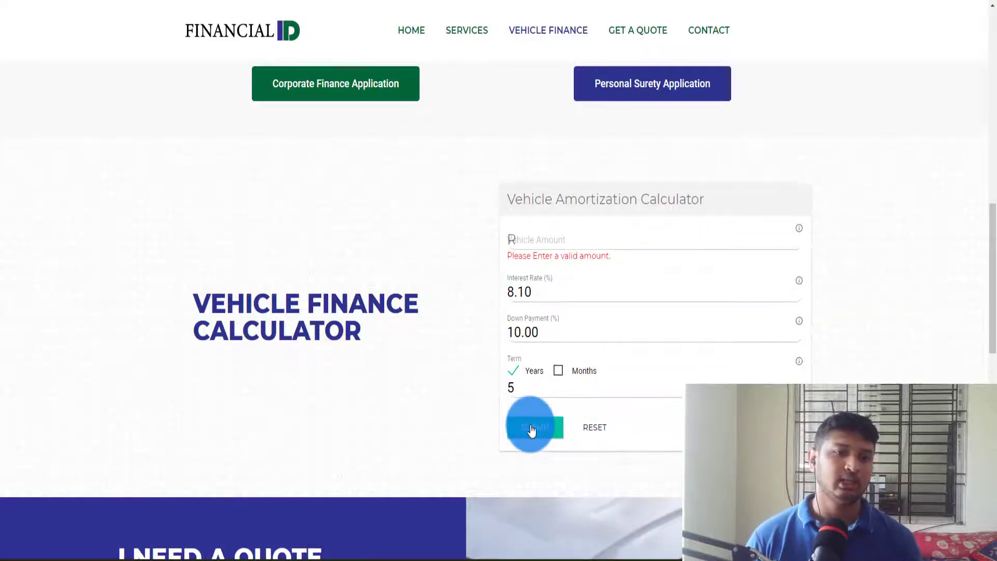
click(530, 241)
text(2)
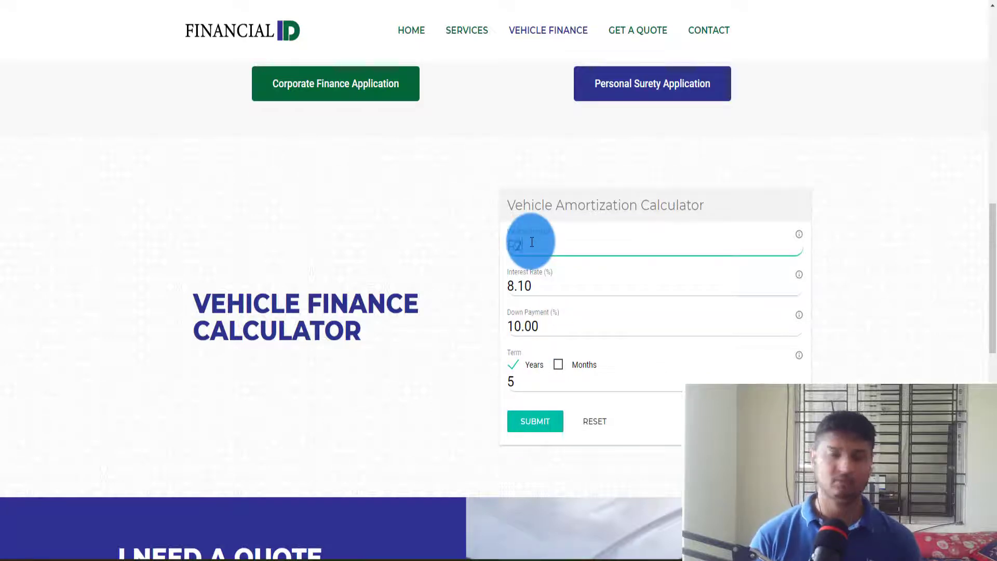
text(,500,000)
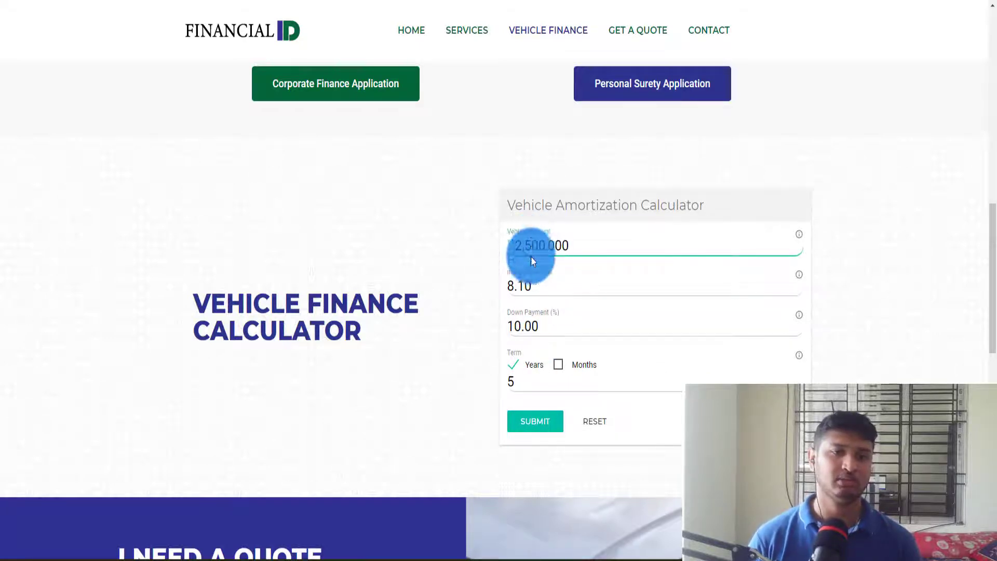
click(534, 423)
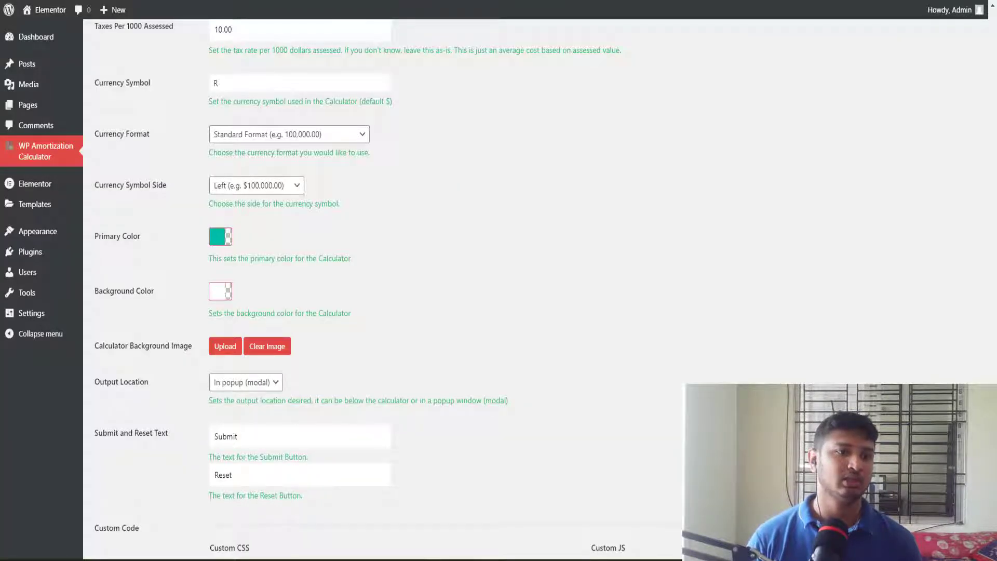
Set the calculator's Output Location to Below Calculator in the plugin settings.
click(244, 382)
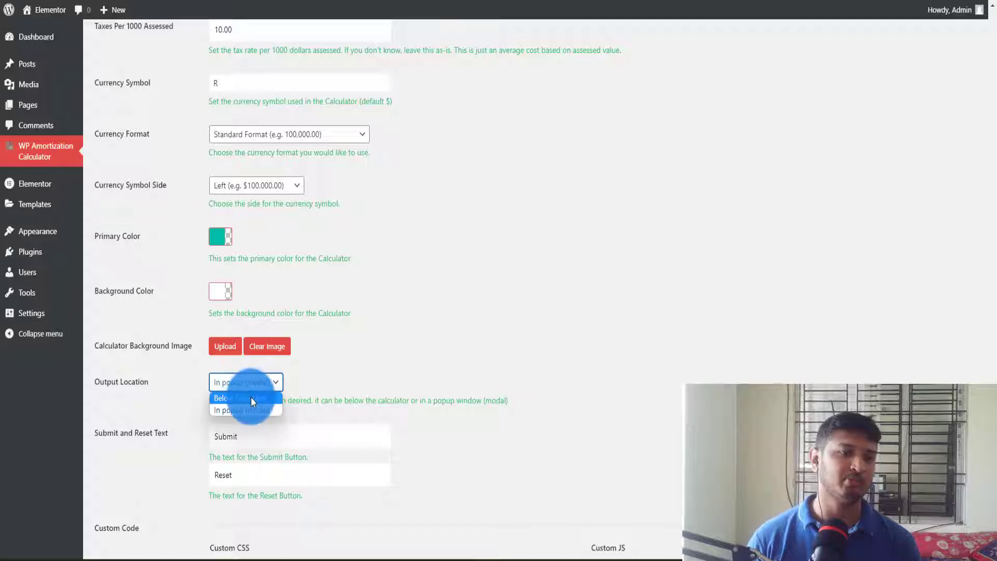
click(251, 397)
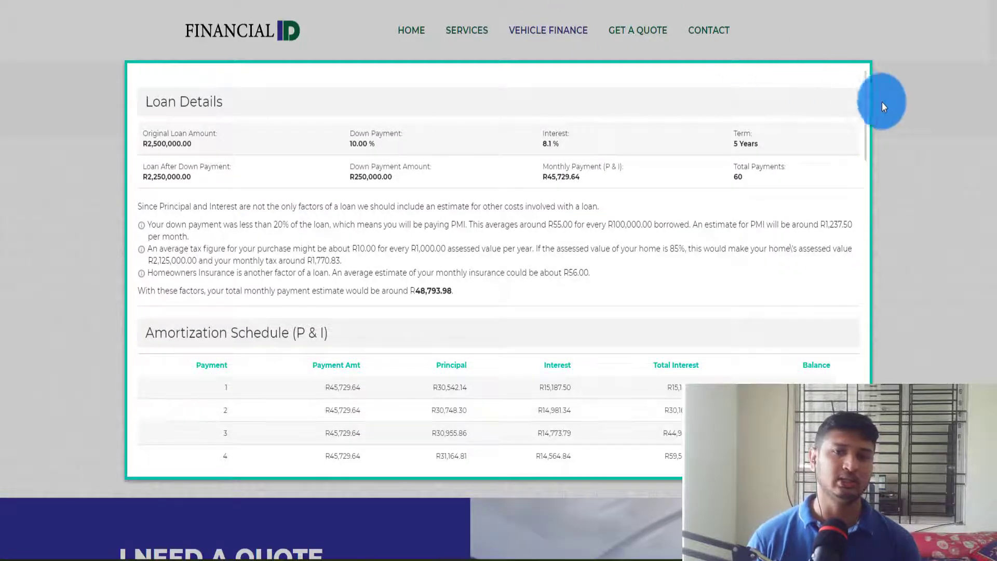
On the Financial ID site, reopen the calculator's results popup and examine the loan details and amortization schedule.
click(899, 108)
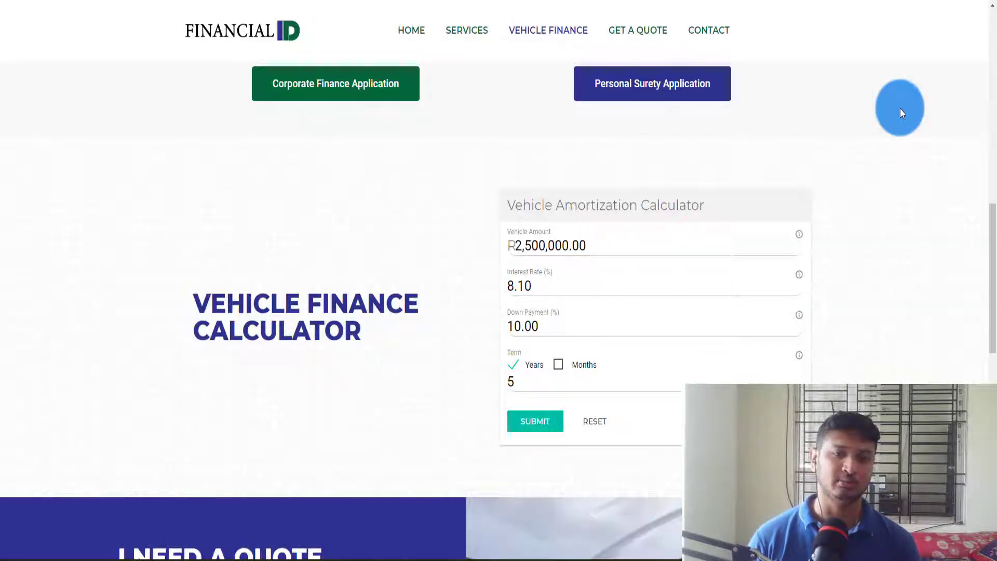
click(538, 417)
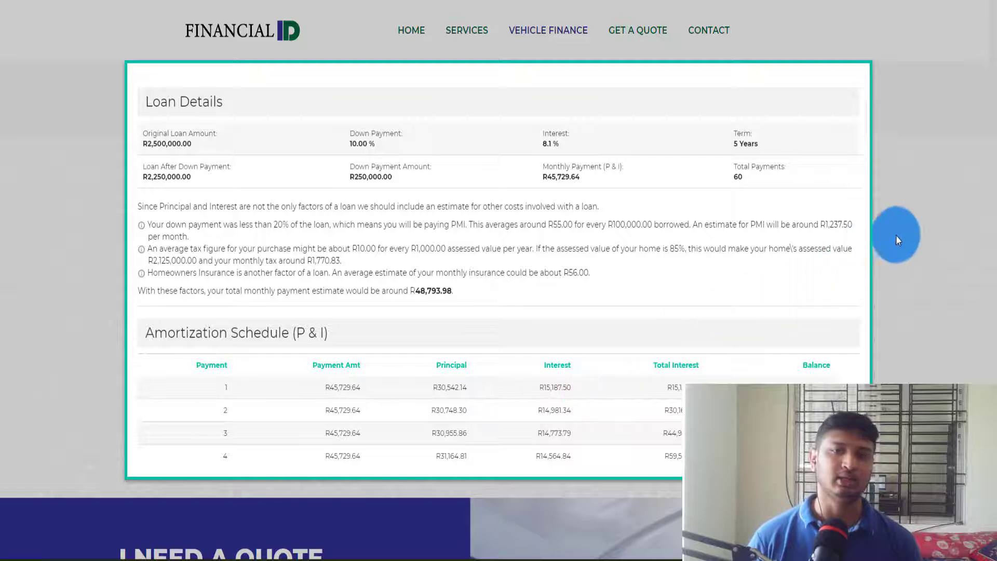
click(933, 217)
scroll(932, 217, down, 1)
scroll(932, 217, down, 1)
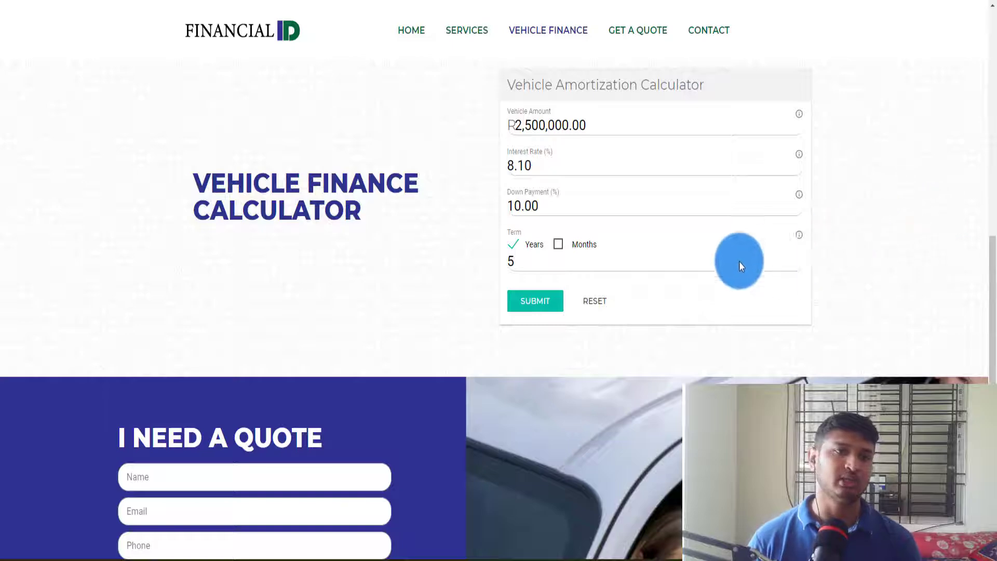
click(547, 307)
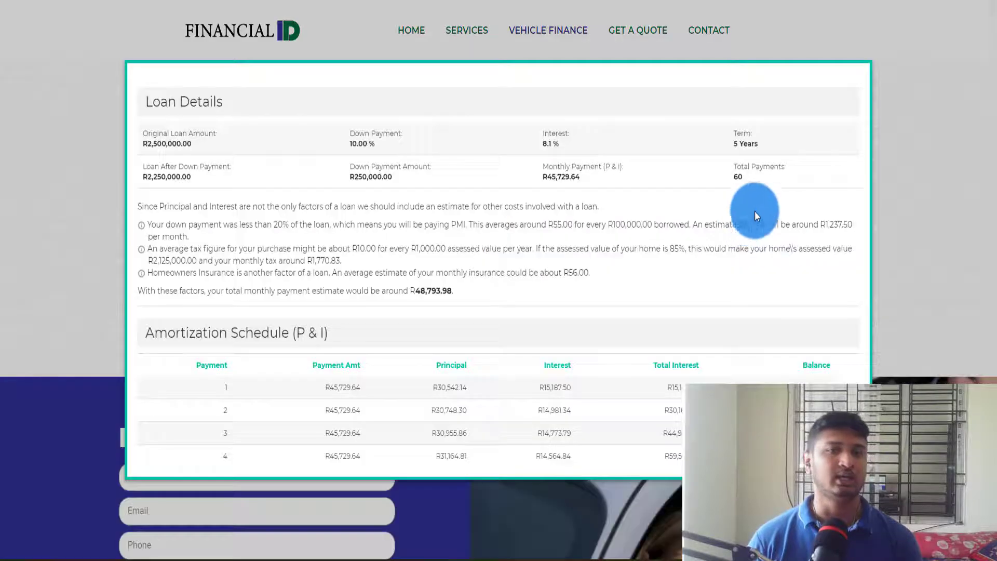
scroll(767, 205, down, 14)
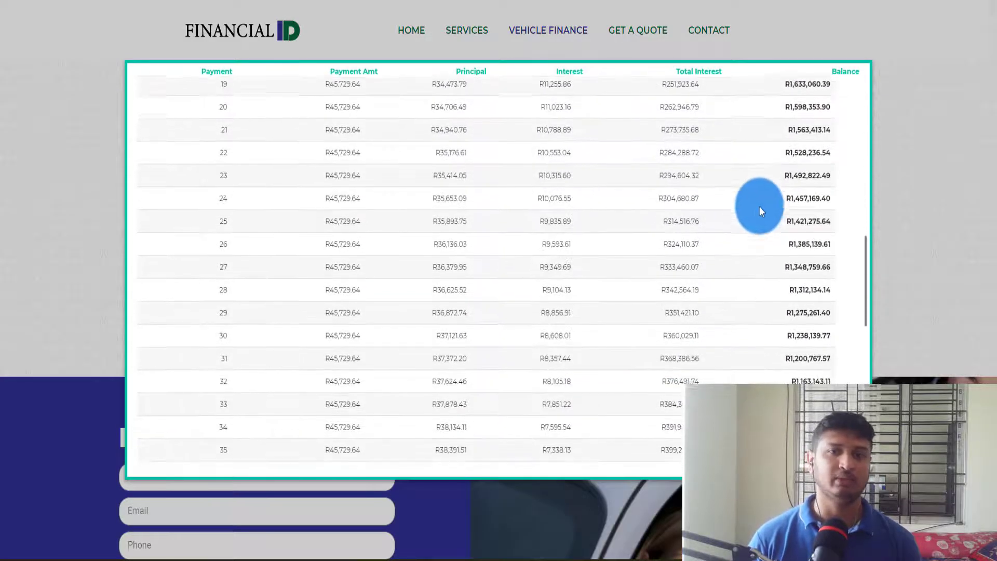
scroll(698, 213, up, 10)
click(941, 98)
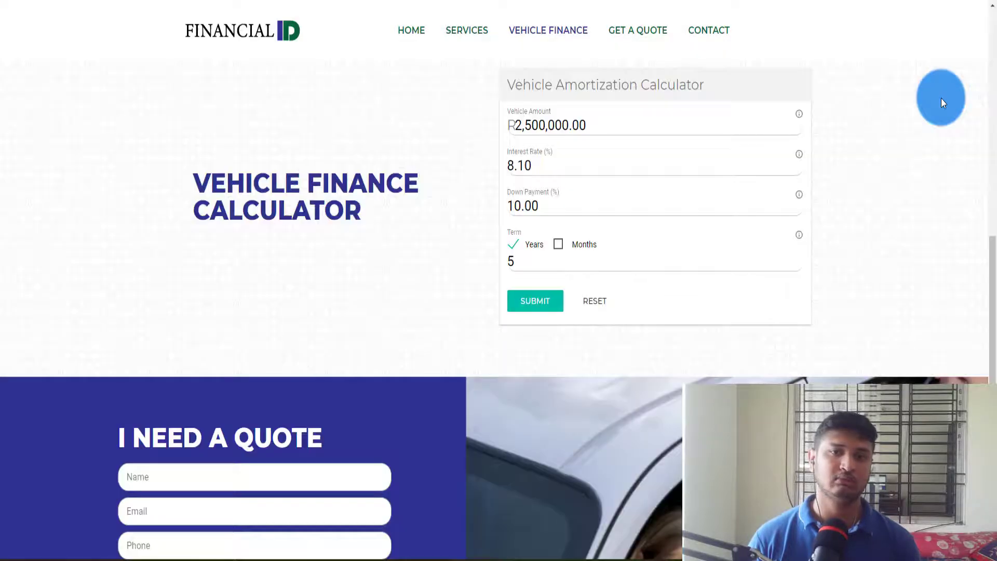
click(748, 2)
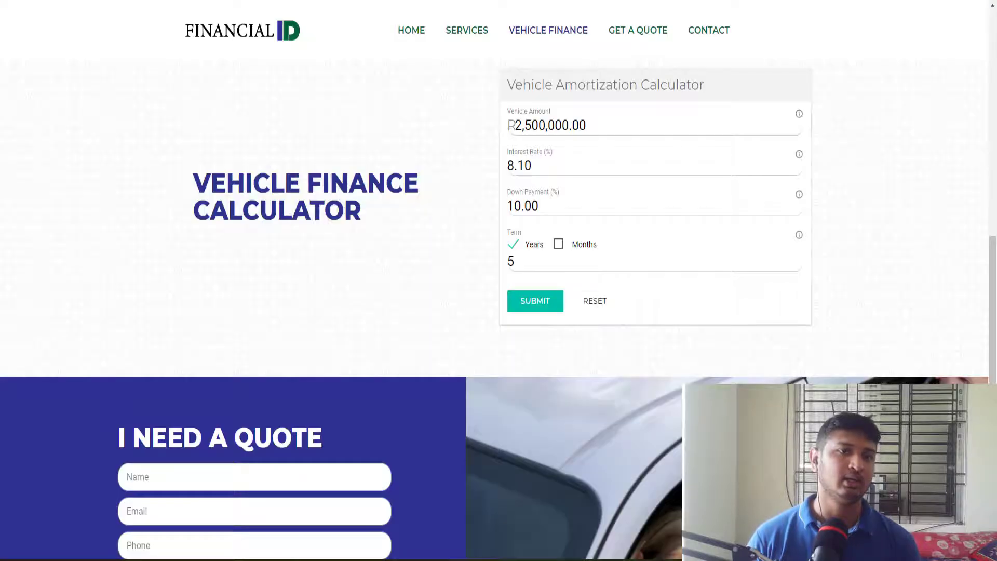
scroll(498, 337, up, 1)
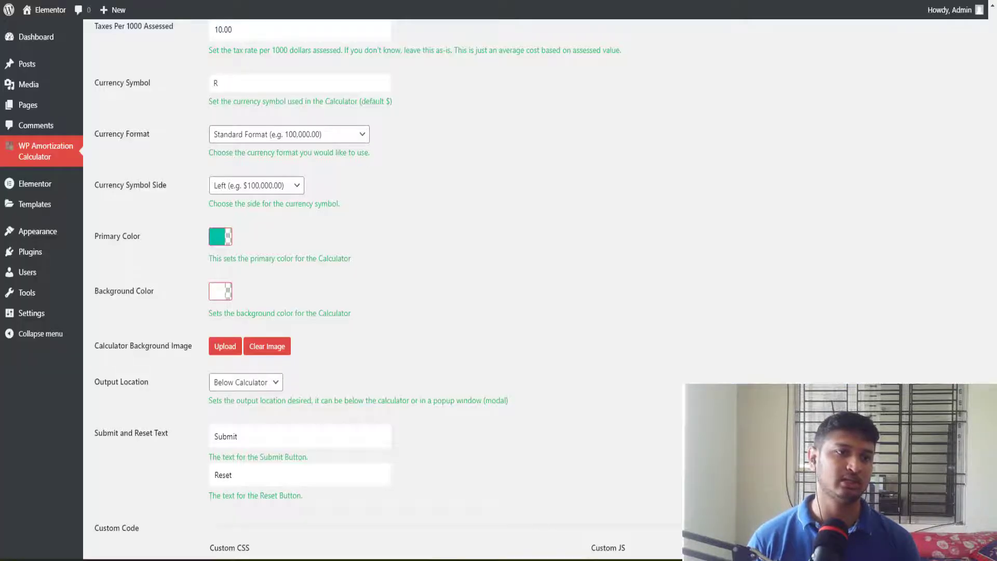
View the file upload and Media Library options for the Calculator Background Image in the plugin settings, then close the dialog without choosing an image.
click(220, 348)
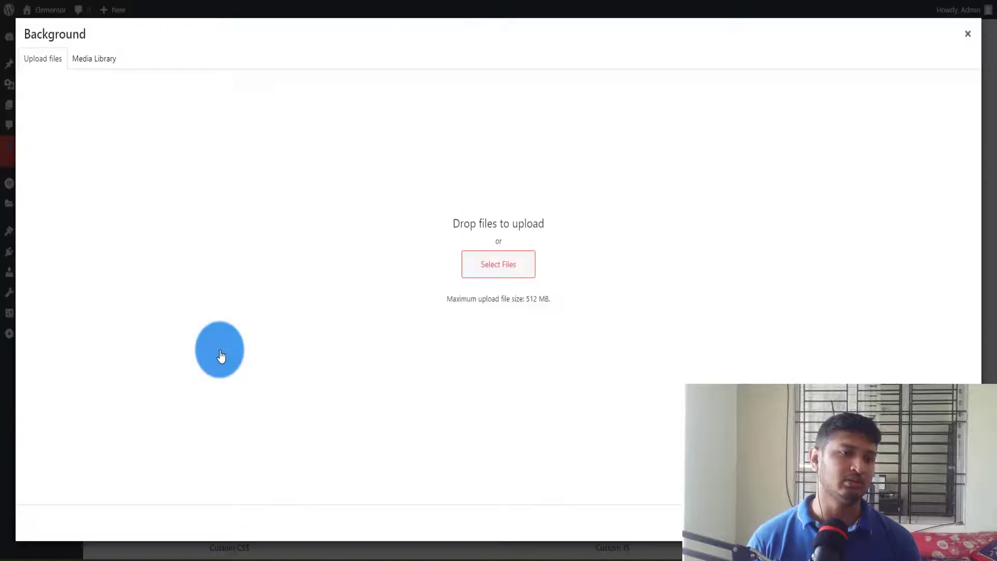
click(96, 59)
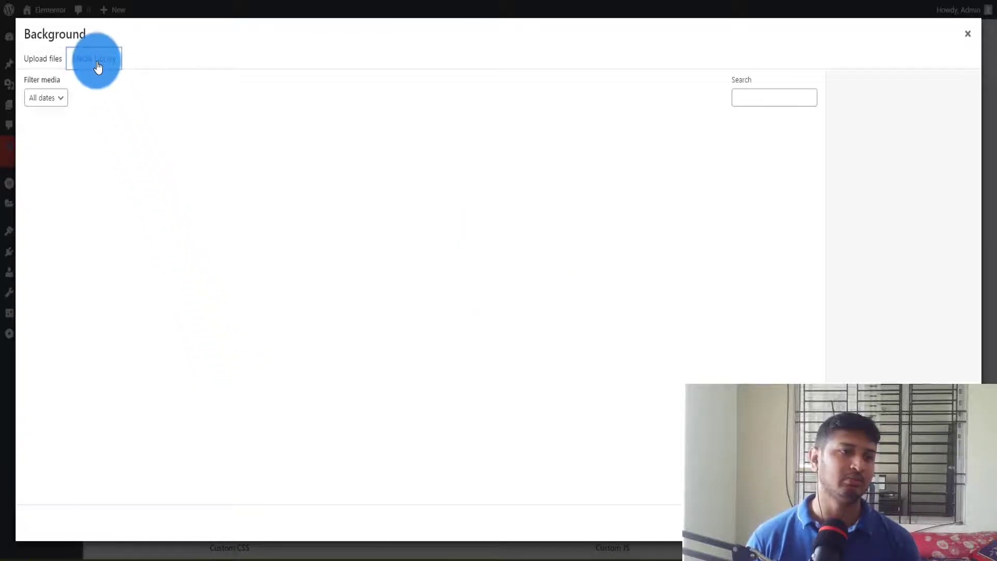
click(57, 58)
click(966, 34)
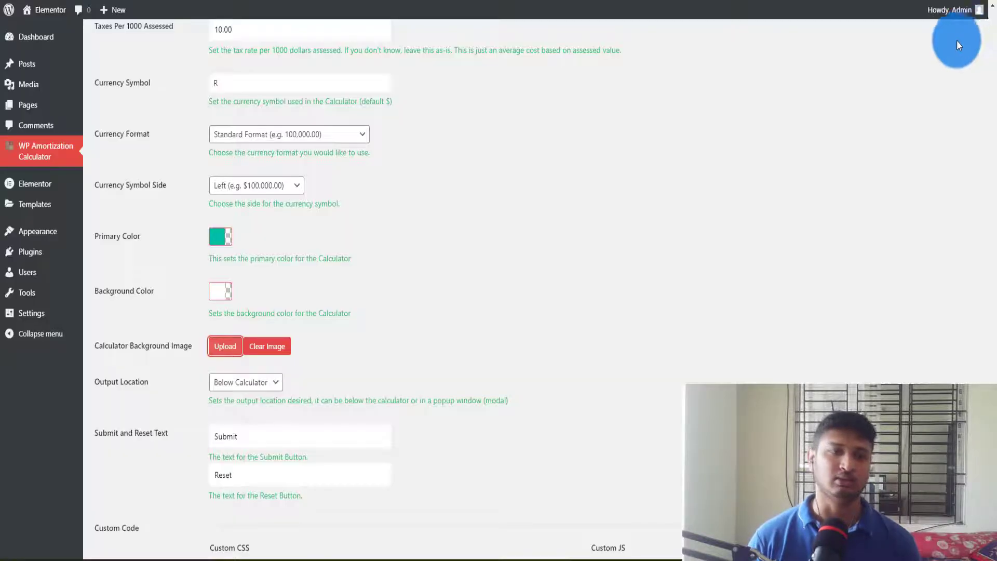
Examine the Submit and Reset button texts and the Custom CSS and Custom JS fields, then check the Financial ID calculator.
scroll(574, 335, down, 1)
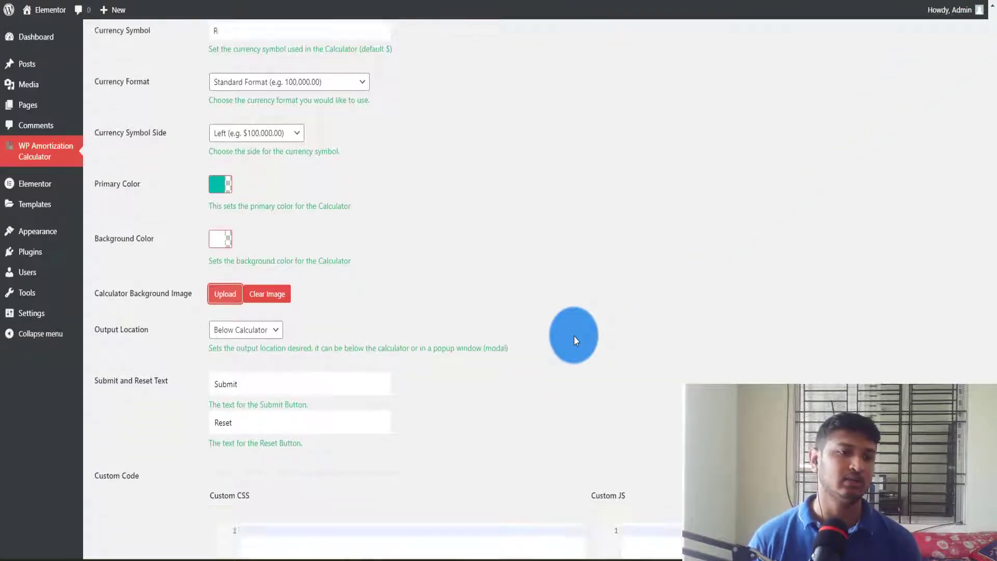
click(252, 375)
click(252, 418)
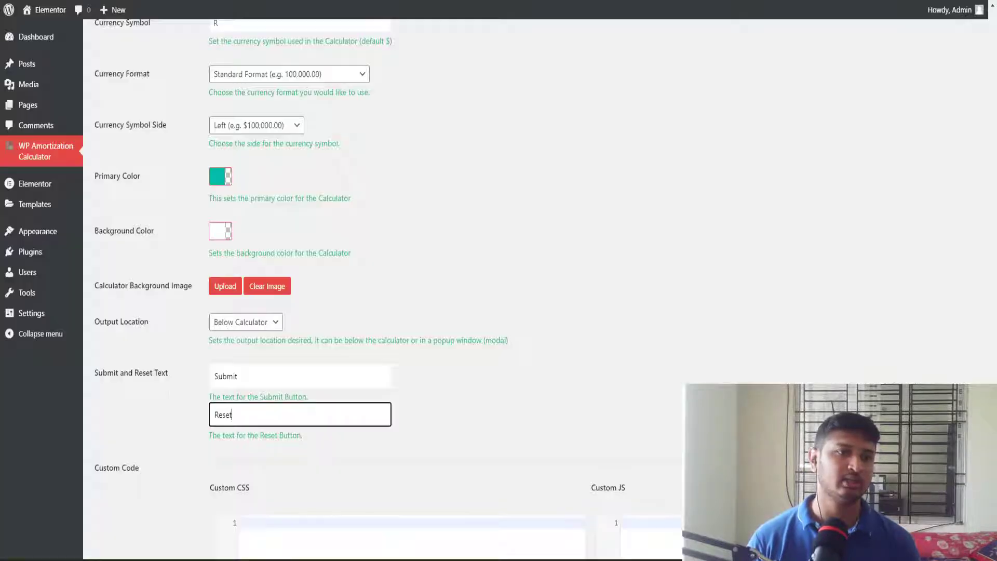
double_click(263, 377)
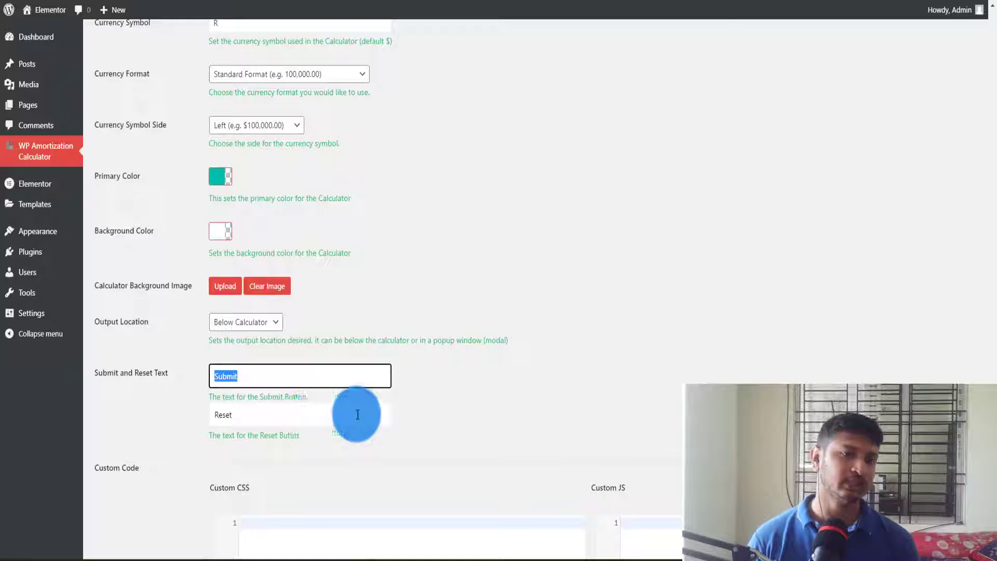
scroll(400, 412, down, 3)
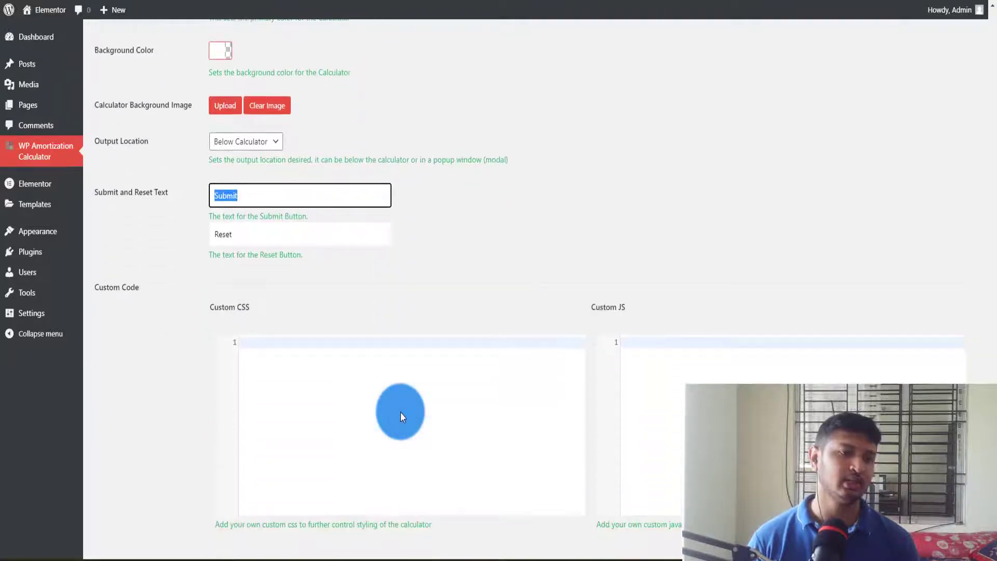
click(433, 374)
click(425, 38)
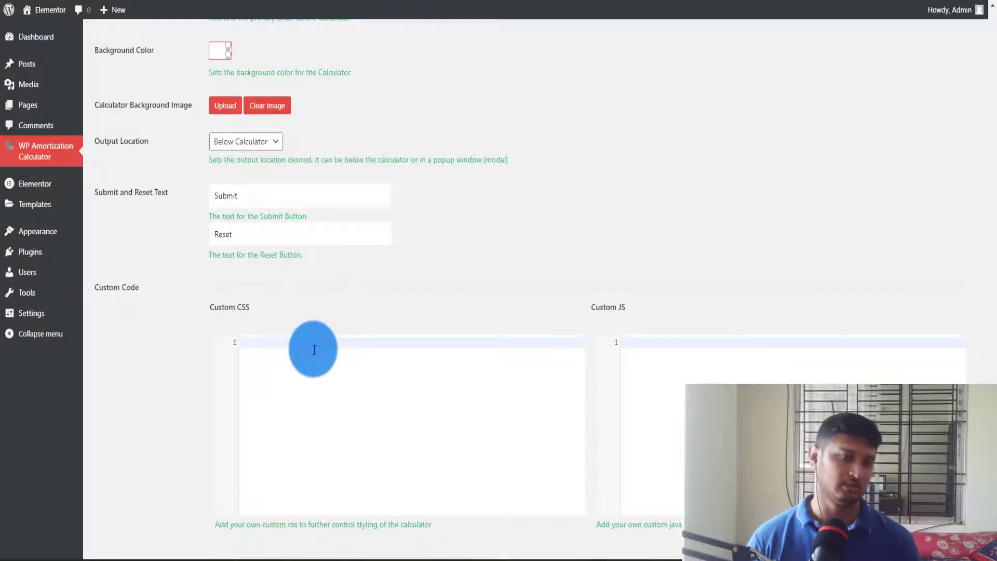
click(649, 378)
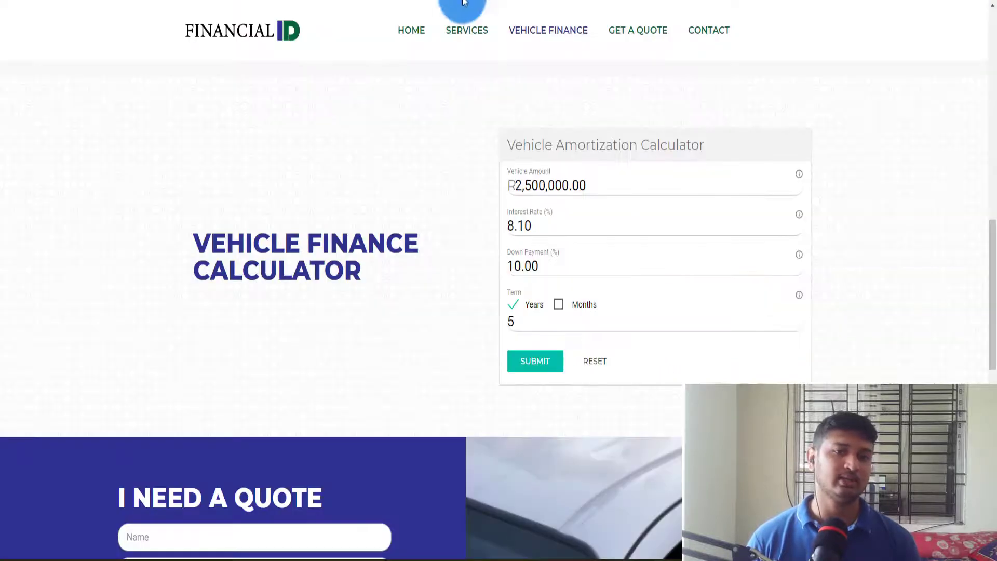
click(545, 260)
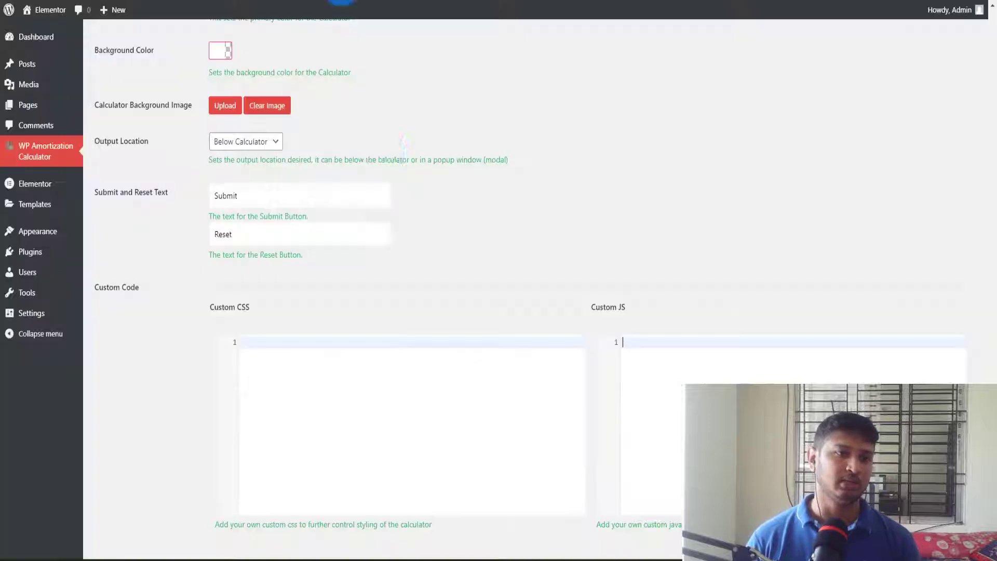
Try the Enable Slider option in the plugin settings, comparing it with the Down Payment field of the Financial ID calculator.
scroll(415, 316, up, 3)
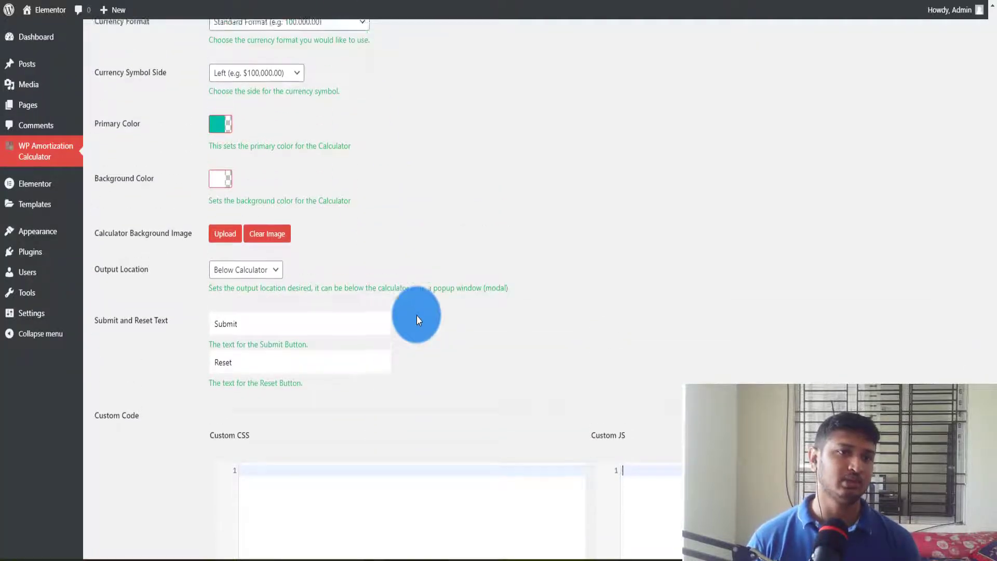
scroll(416, 316, up, 10)
scroll(416, 316, up, 13)
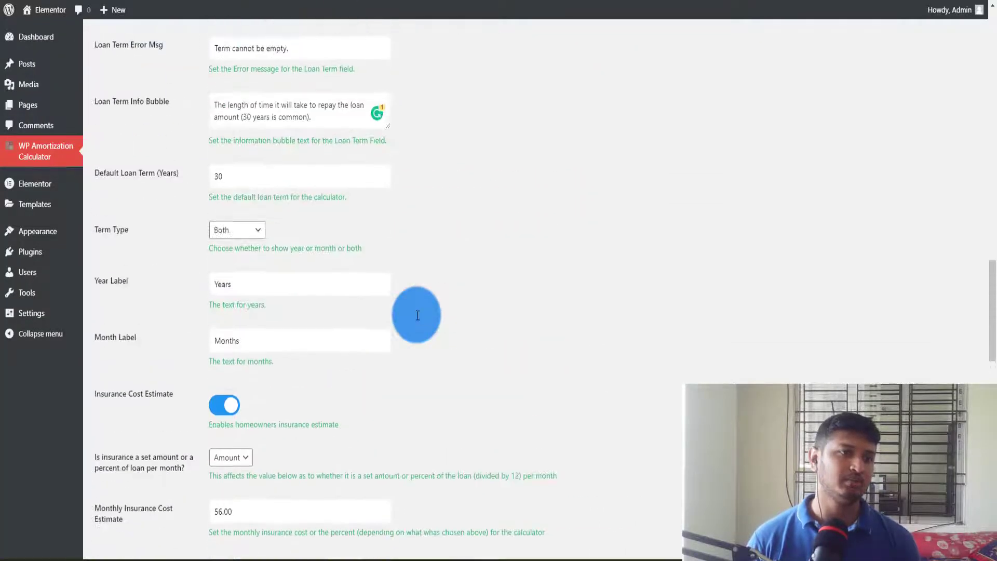
scroll(416, 316, up, 7)
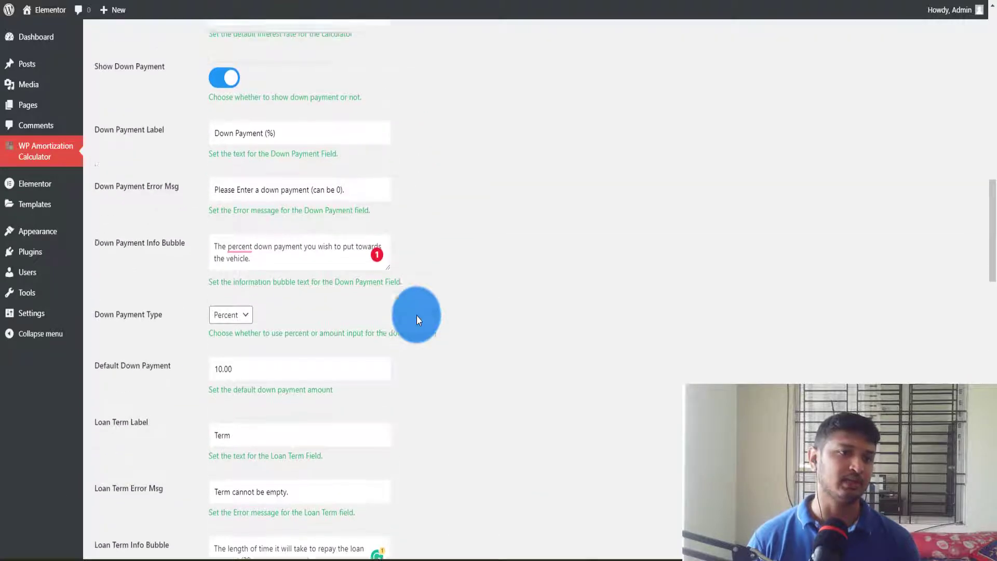
scroll(504, 344, up, 10)
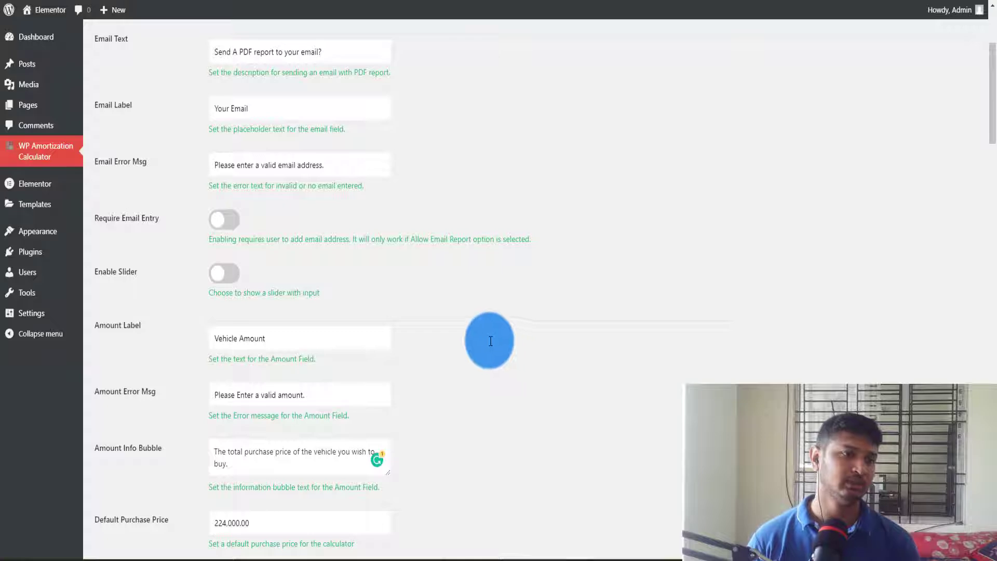
click(224, 274)
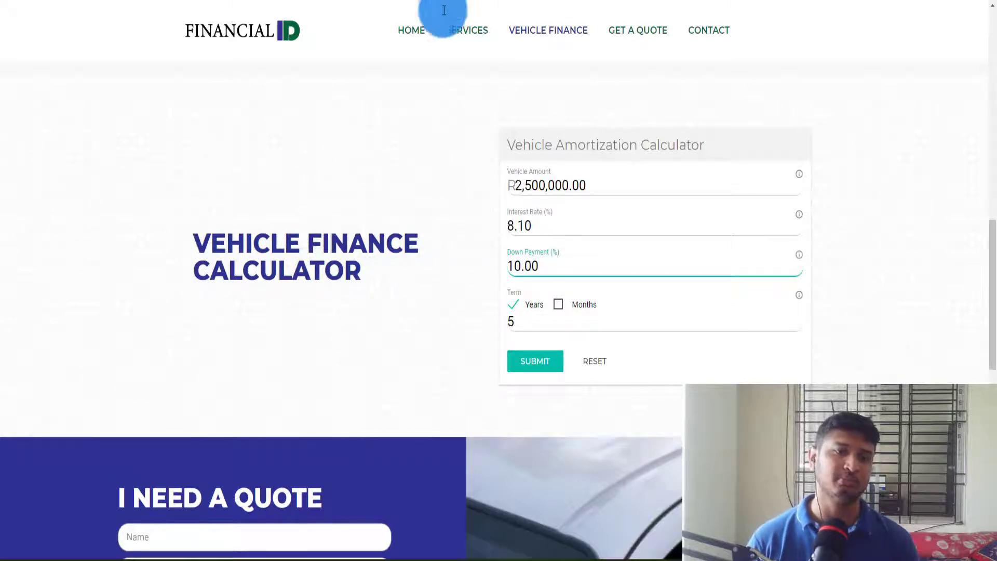
drag(560, 261, 510, 268)
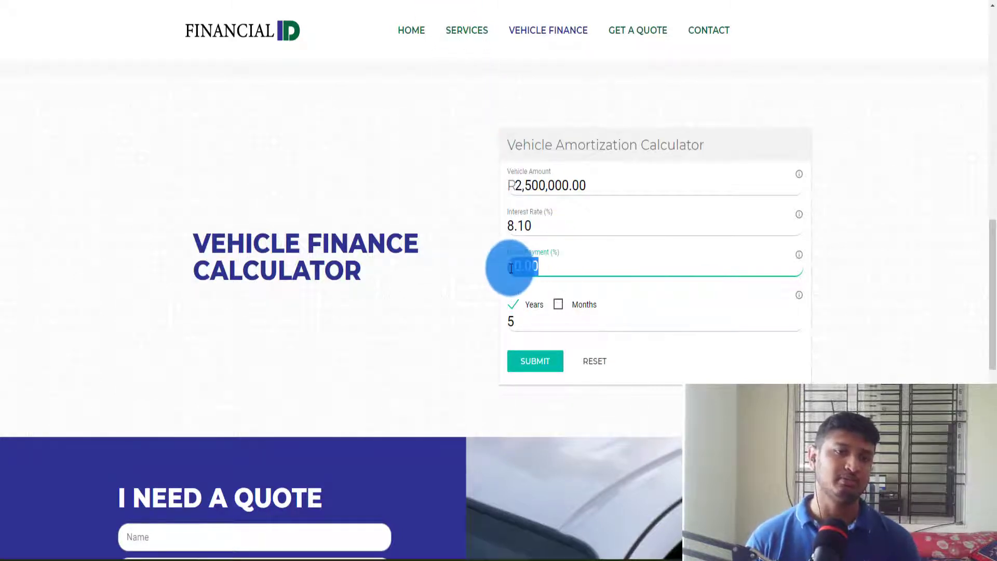
click(571, 267)
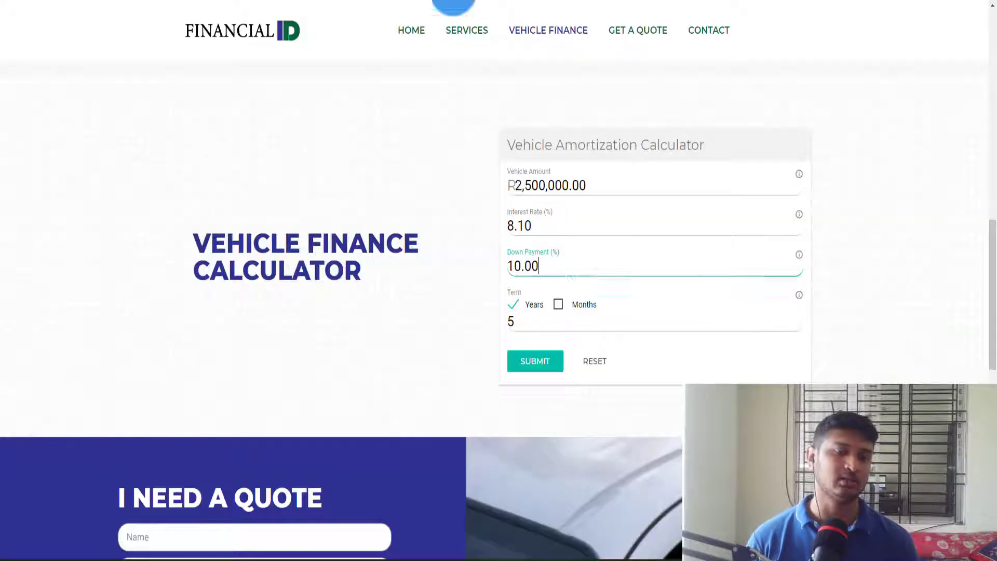
click(616, 277)
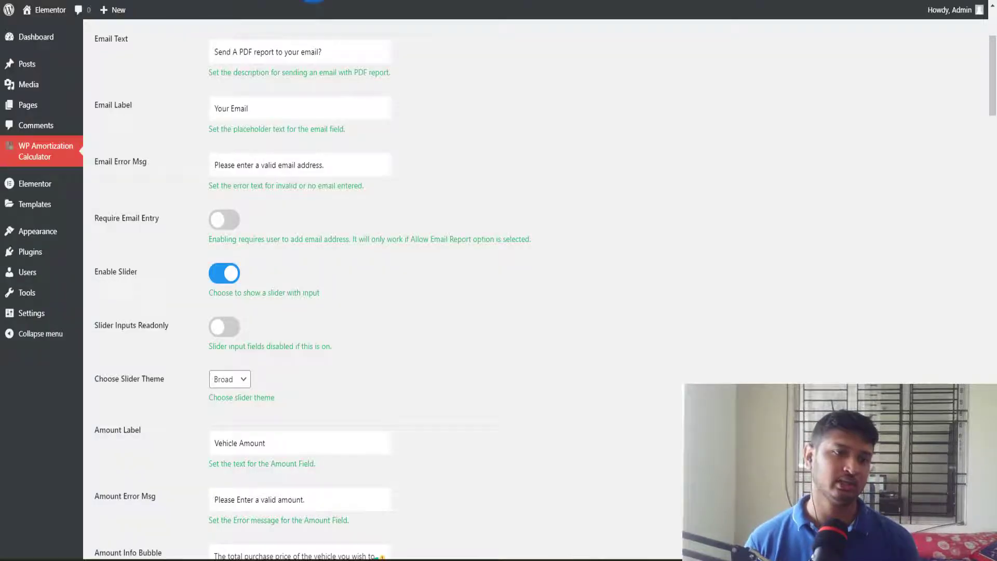
click(232, 229)
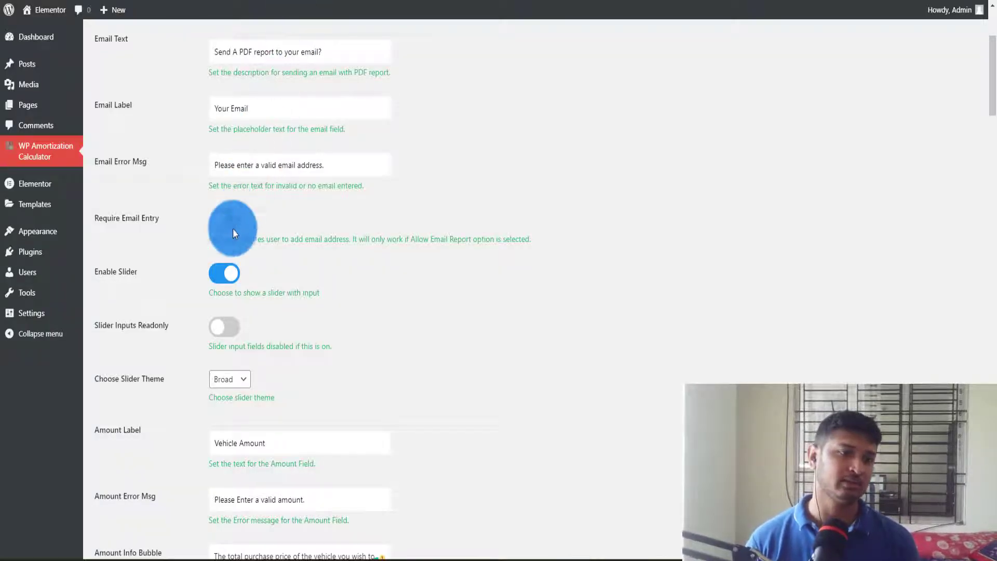
click(221, 273)
Review the remaining calculator global settings and save the changes.
scroll(478, 307, down, 10)
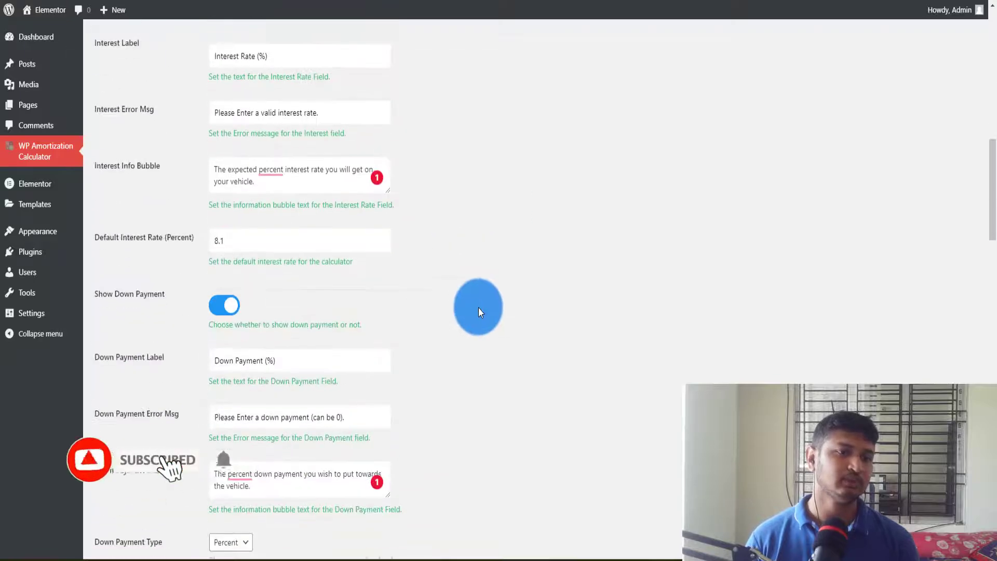
scroll(478, 308, down, 3)
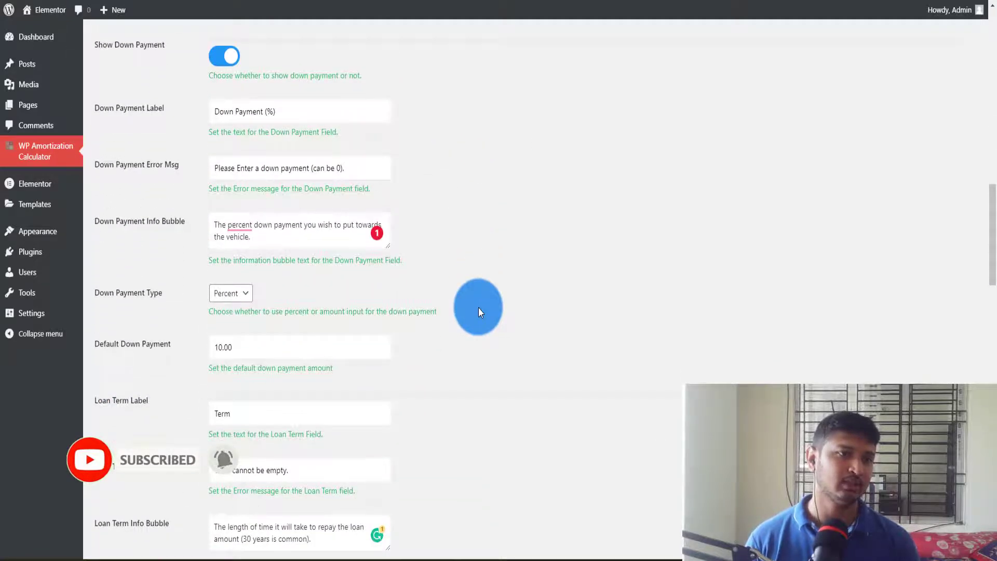
scroll(478, 308, down, 5)
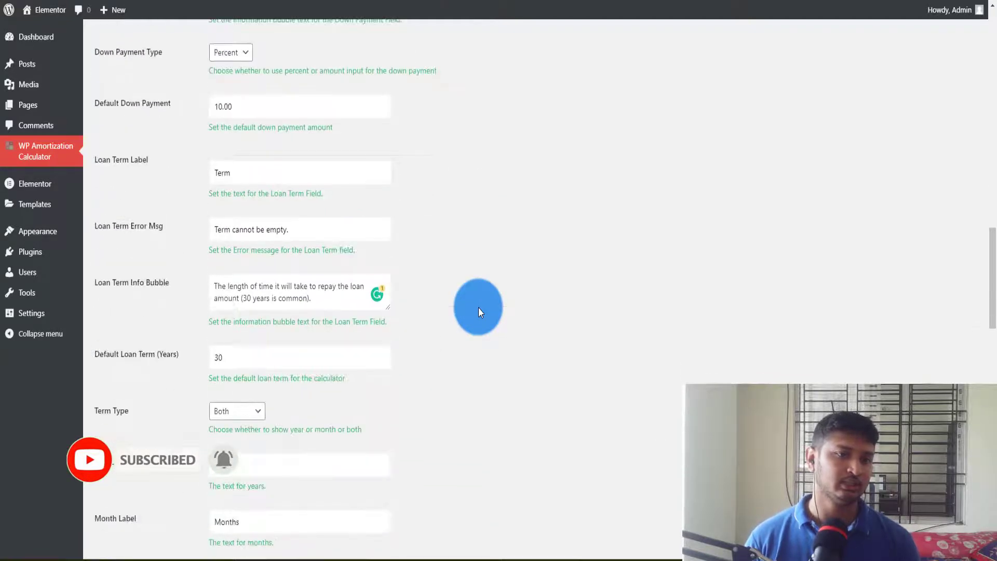
scroll(478, 307, down, 12)
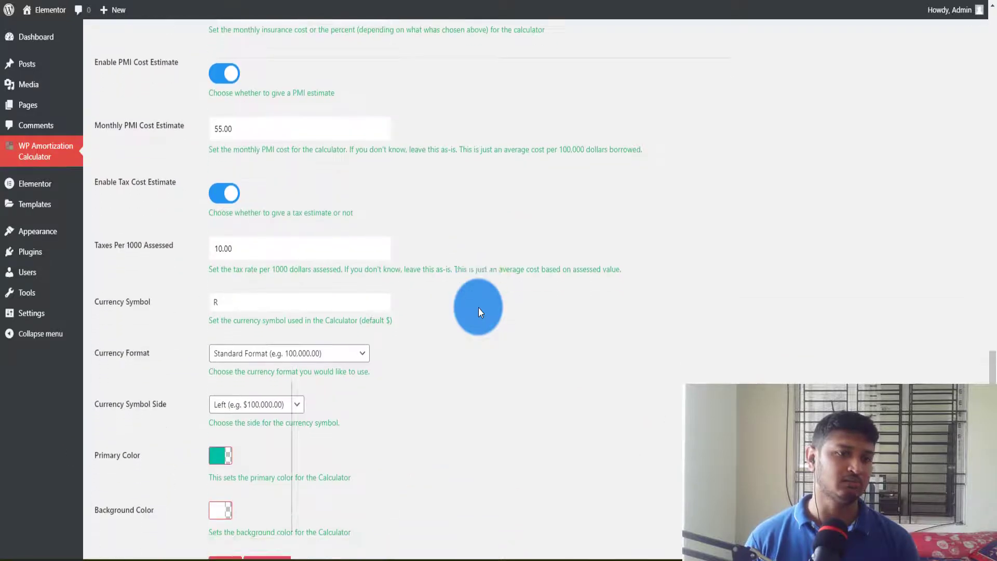
scroll(478, 308, down, 10)
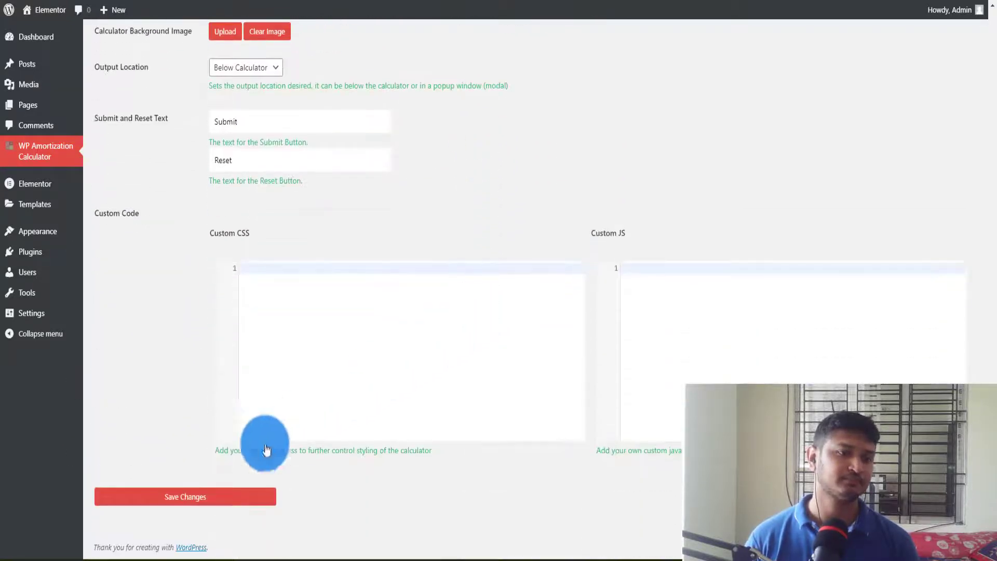
click(187, 494)
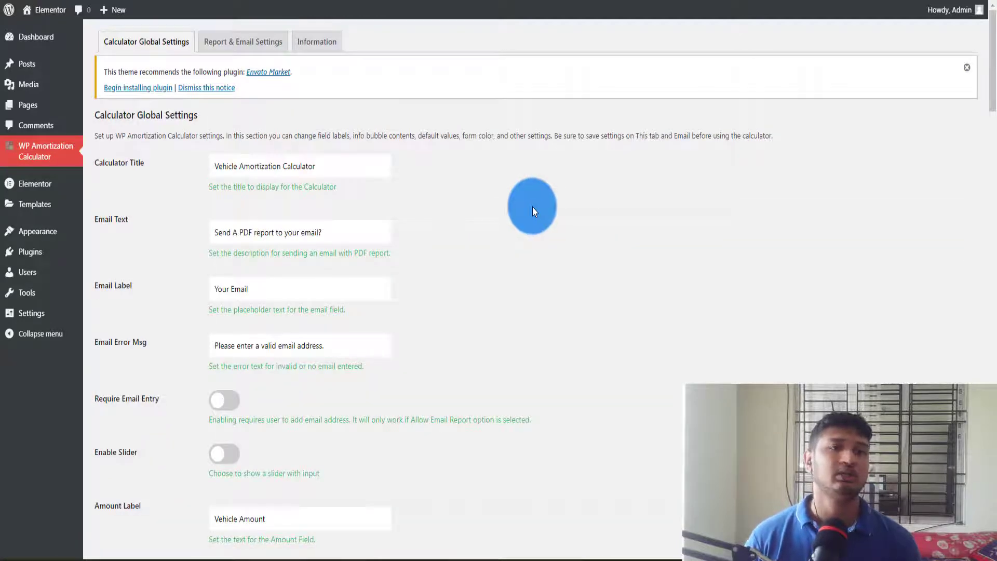
Edit the page with Elementor, add the WP Amortization Calculator widget to the middle column and update the page.
click(966, 68)
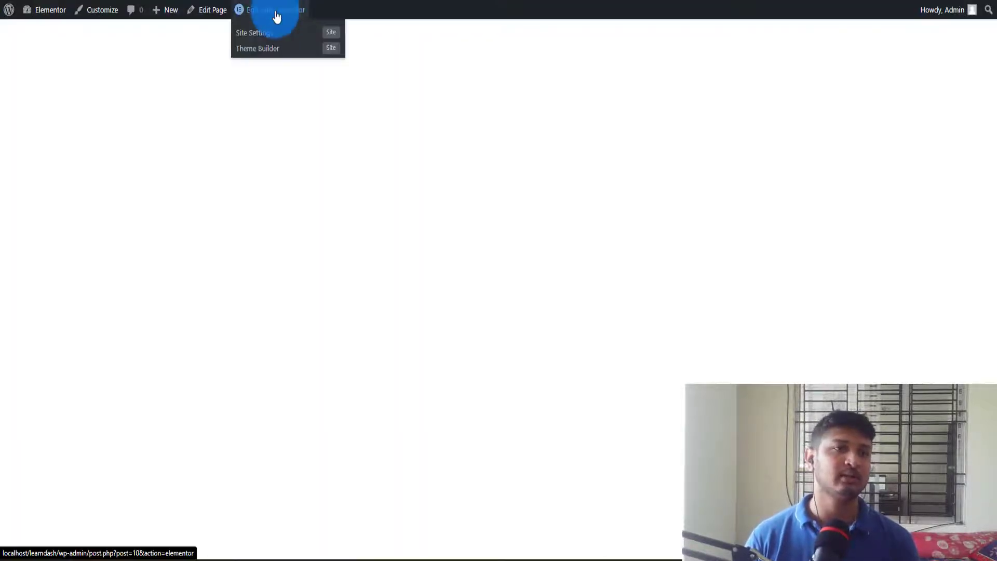
click(277, 15)
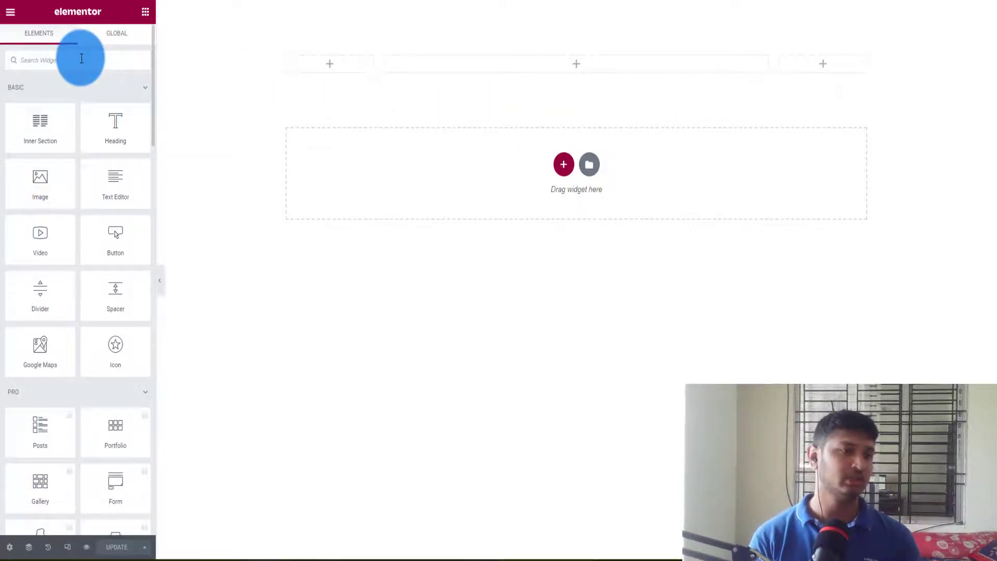
text(wp)
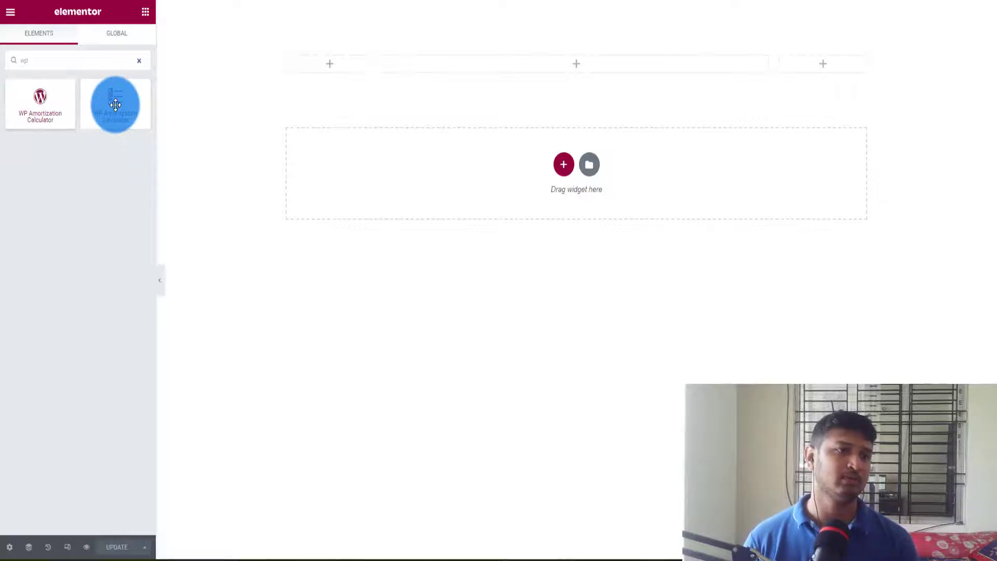
drag(115, 105, 588, 69)
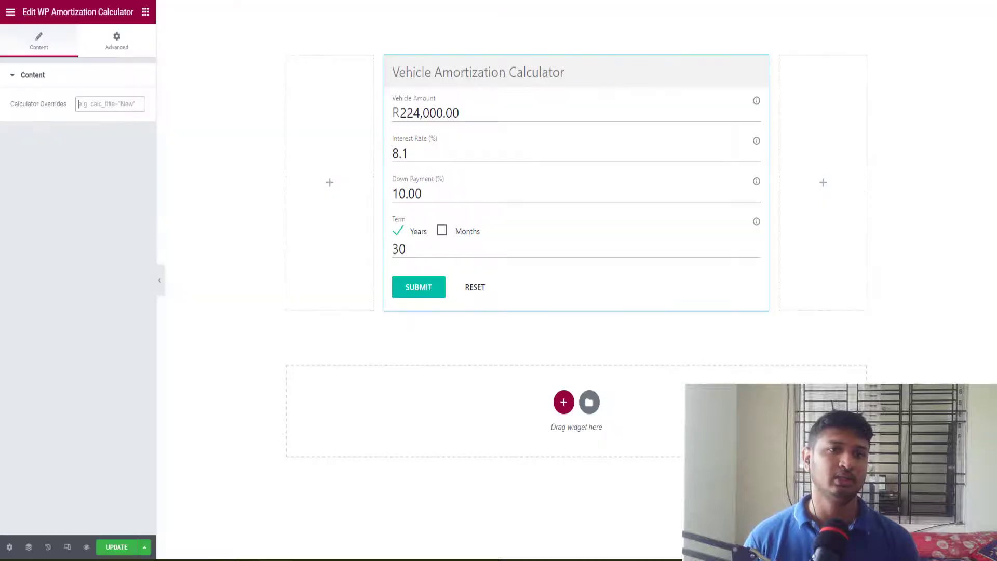
click(185, 419)
click(119, 547)
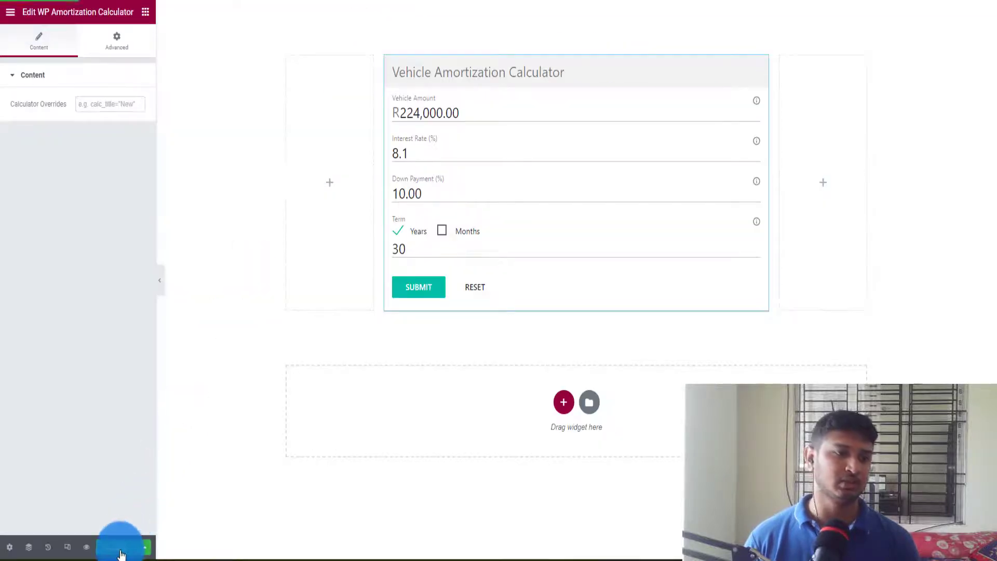
Preview the published page, submit the Vehicle Amortization Calculator with its default values and look through the results below it.
click(87, 547)
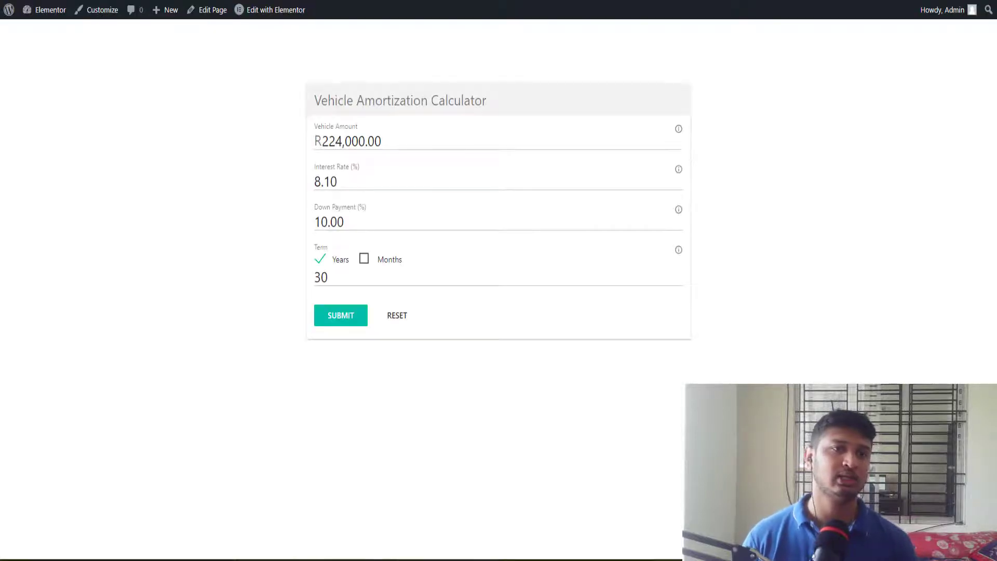
click(406, 172)
click(345, 322)
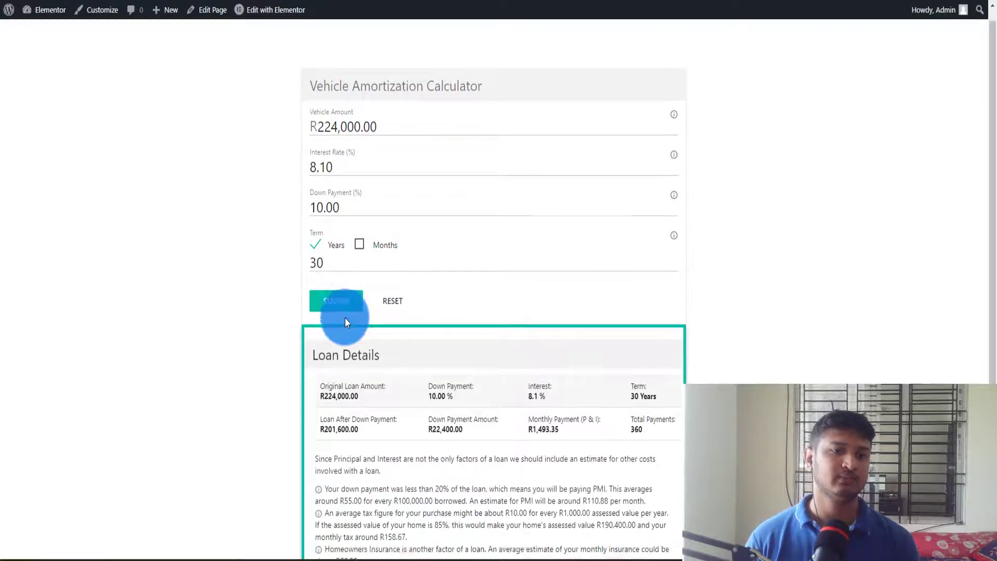
scroll(344, 319, down, 8)
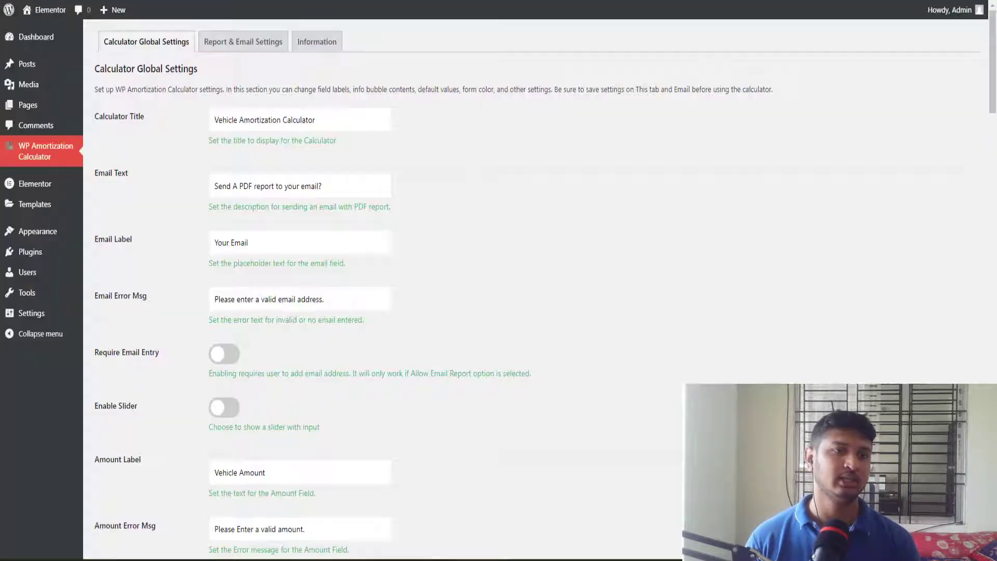
Set the calculator's Output Location to In popup (modal) in the plugin's global settings and save the changes.
click(490, 290)
scroll(490, 291, down, 3)
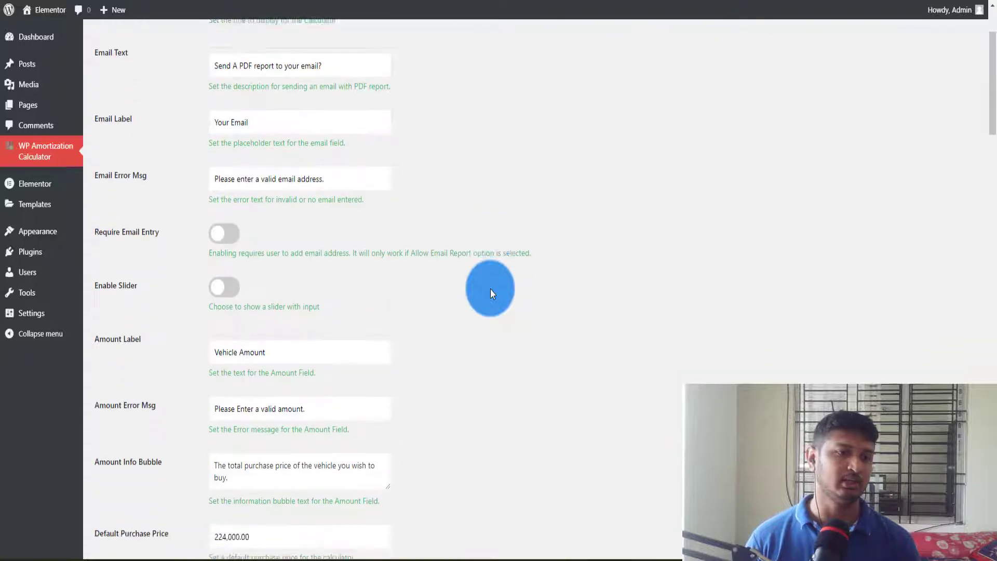
scroll(490, 289, down, 20)
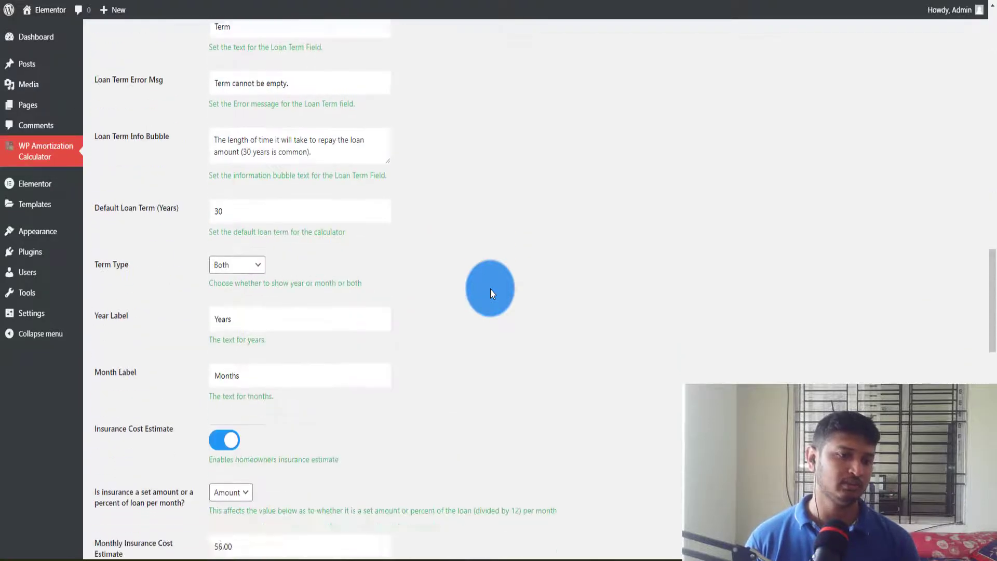
scroll(490, 288, down, 15)
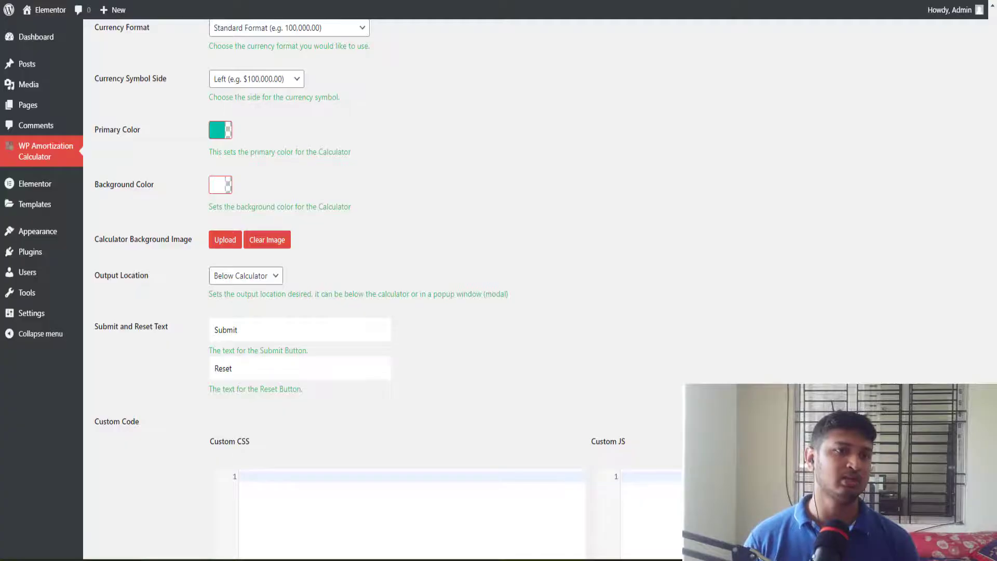
click(256, 277)
click(254, 300)
scroll(254, 303, down, 4)
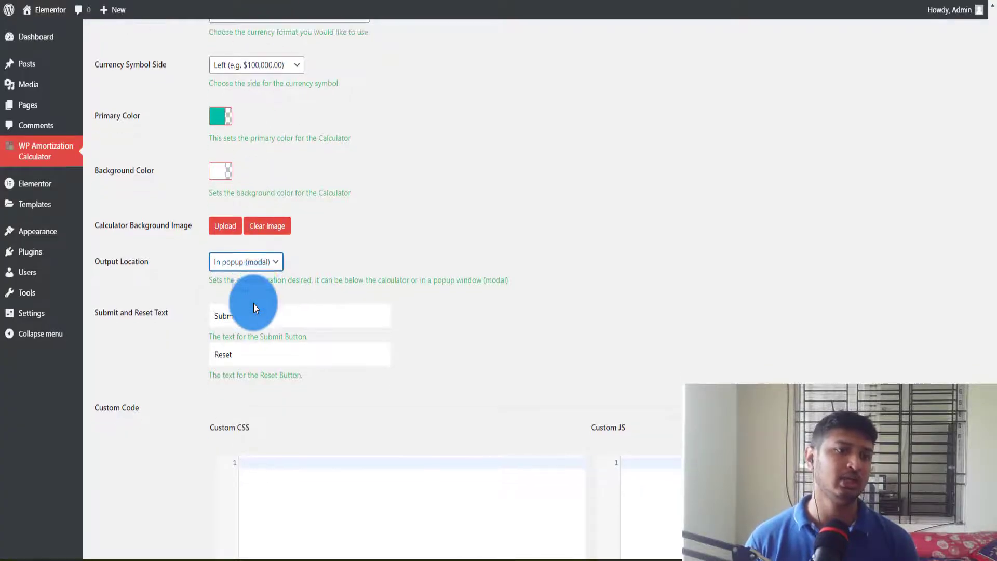
click(199, 497)
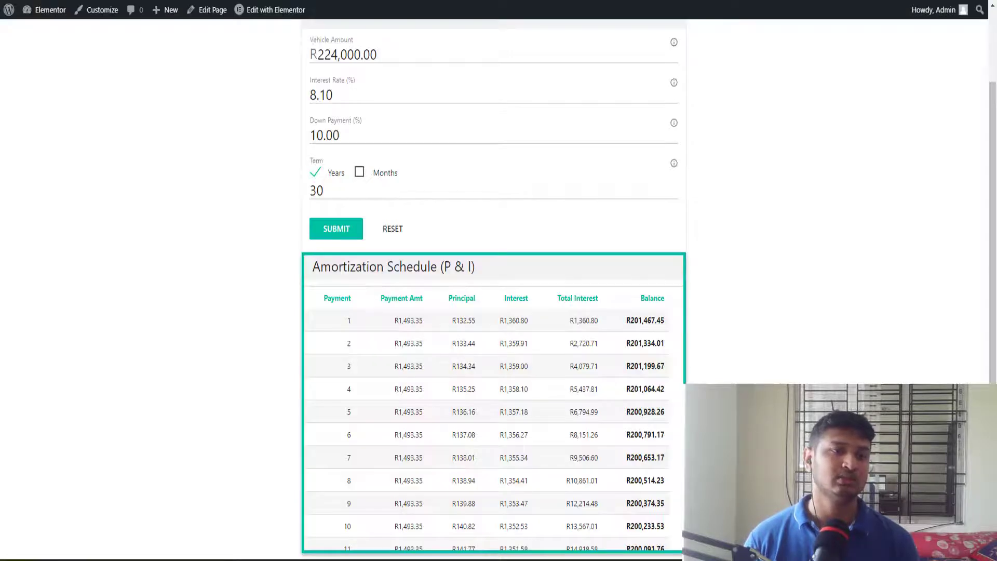
Reload the calculator page, submit the default values and look through the amortization schedule in the popup.
key(F5)
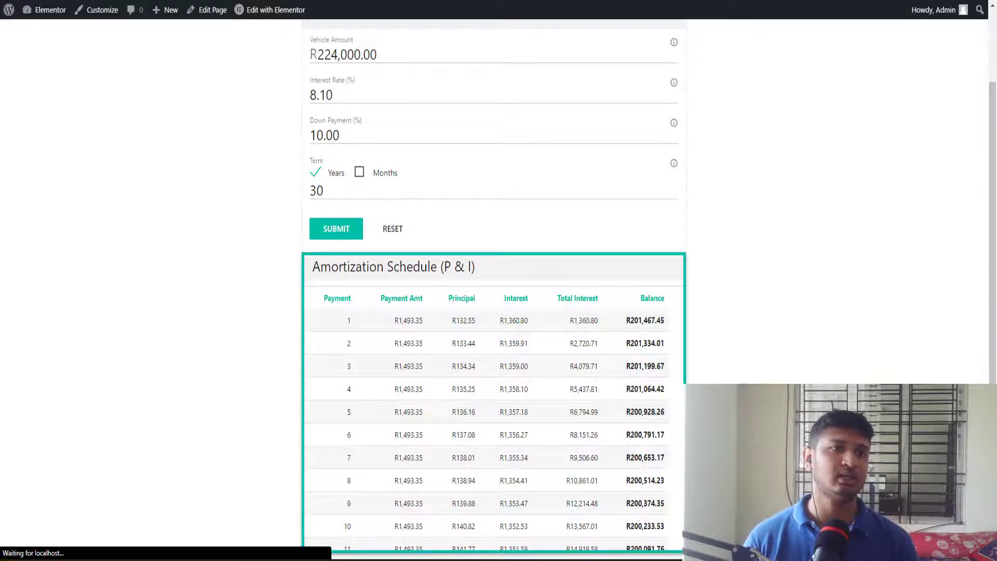
click(350, 315)
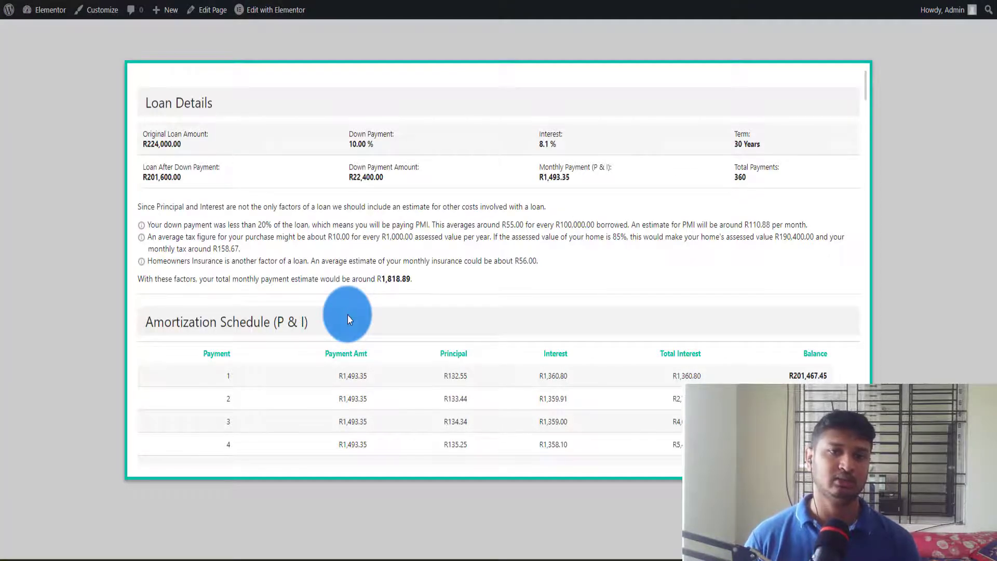
scroll(733, 254, down, 12)
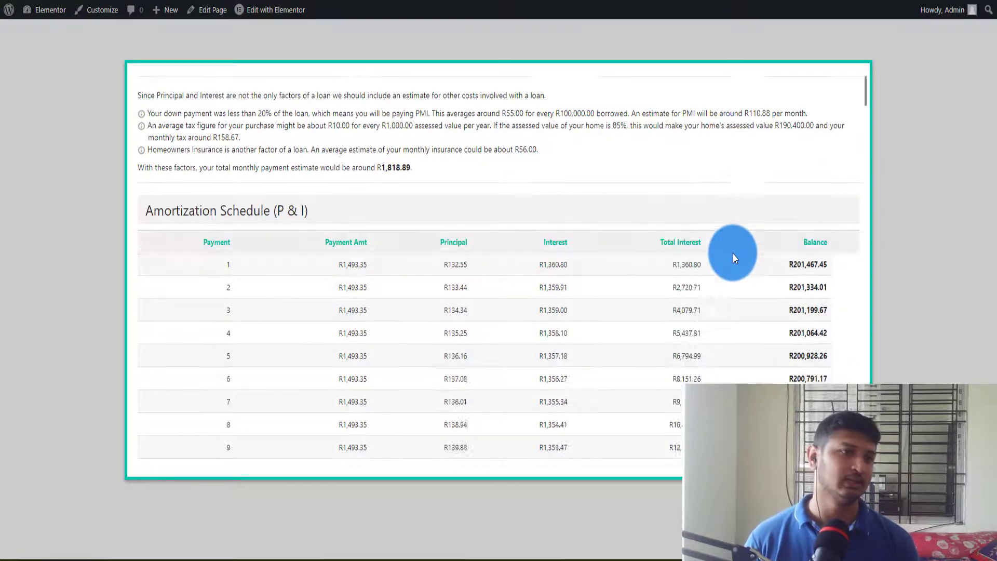
scroll(733, 254, down, 10)
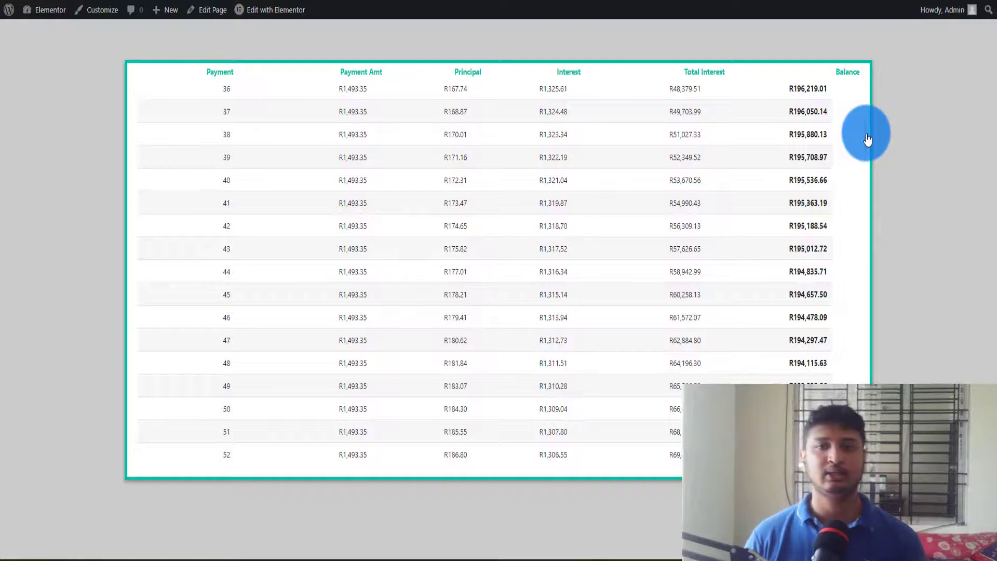
scroll(857, 86, up, 18)
scroll(864, 86, up, 14)
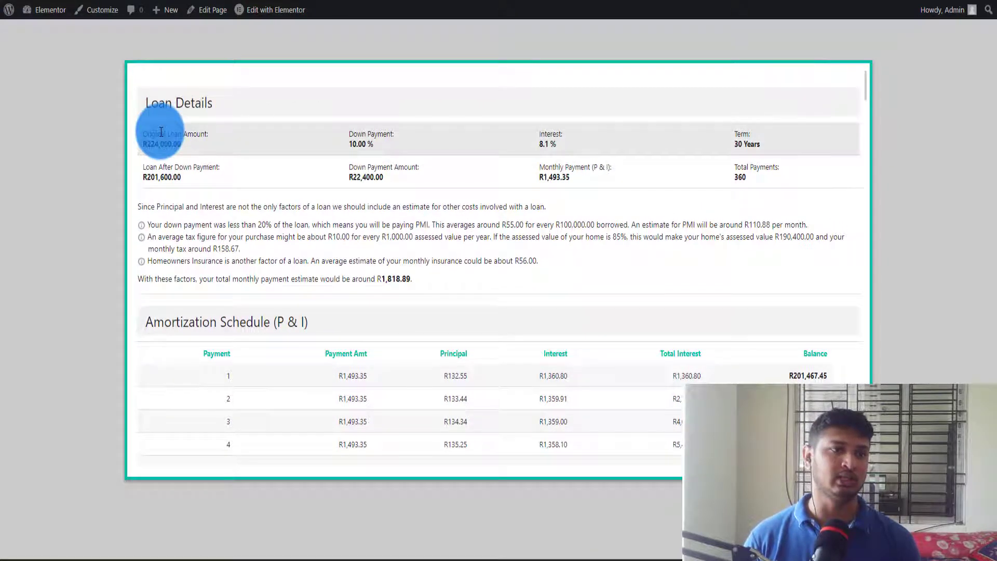
Examine the Original Loan Amount, Down Payment and Interest entries in the popup's Loan Details.
drag(161, 131, 217, 138)
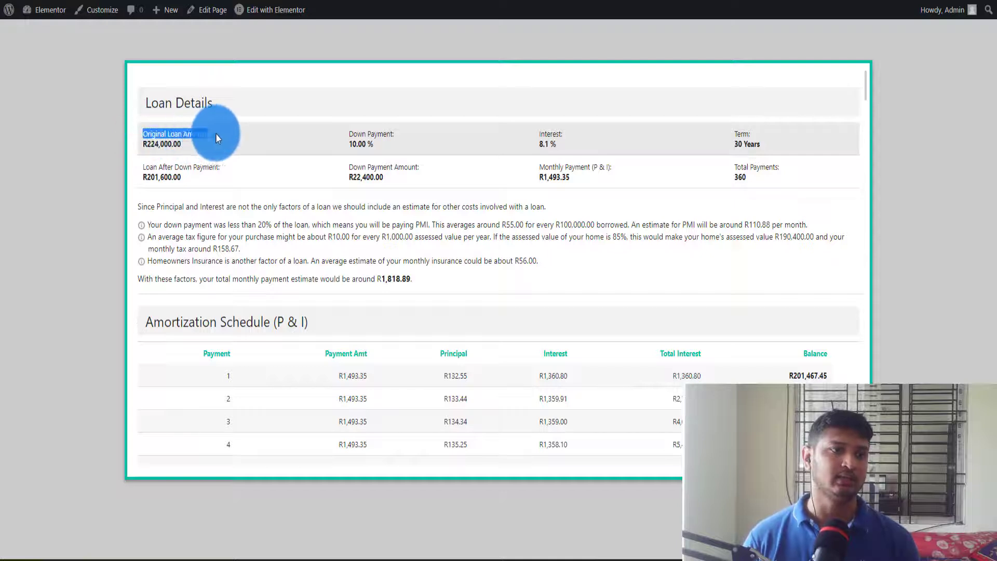
double_click(381, 134)
drag(538, 133, 559, 148)
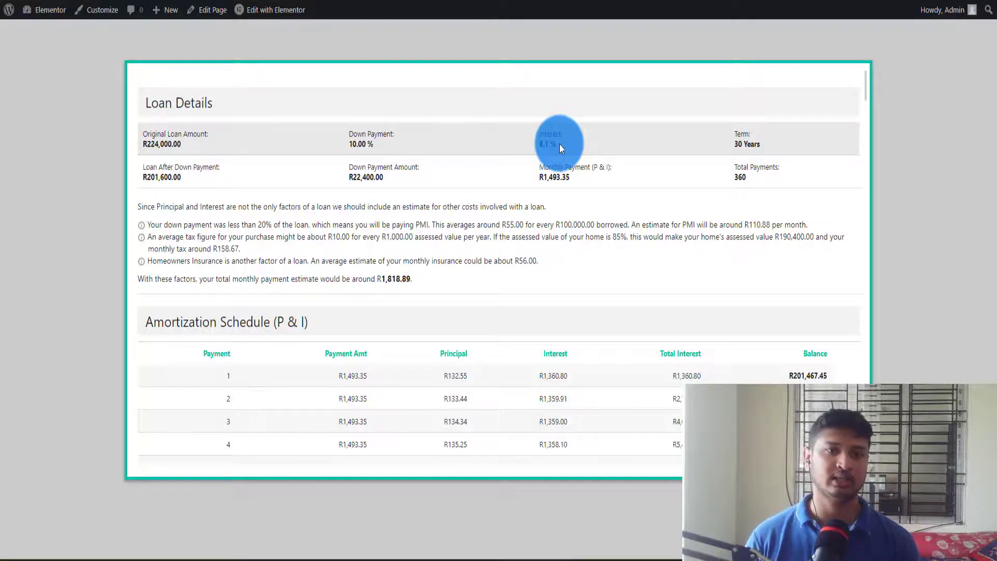
click(560, 145)
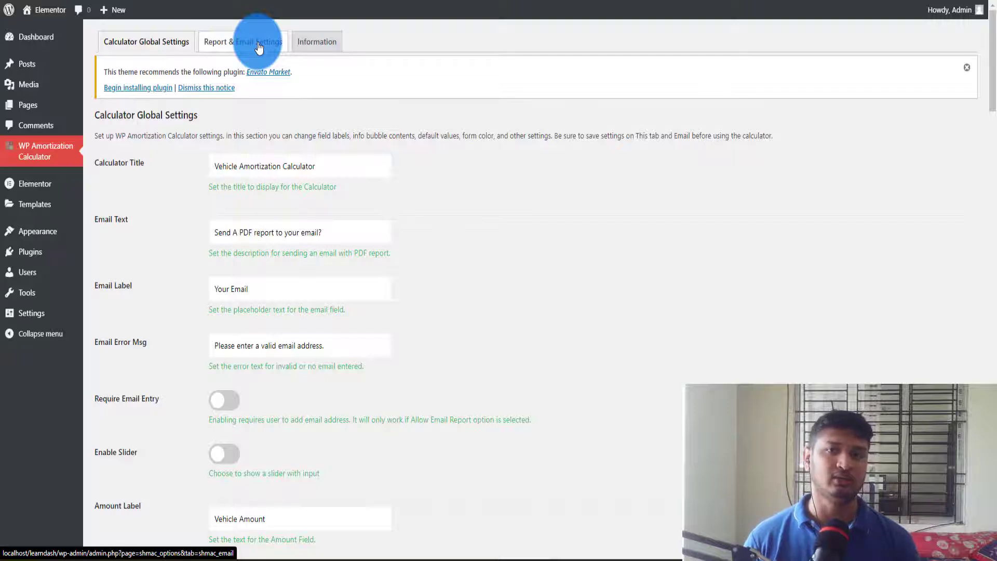
Review the plugin's Report & Email Settings, from the loan detail texts to the Allow Email Report option, and save the changes.
click(258, 47)
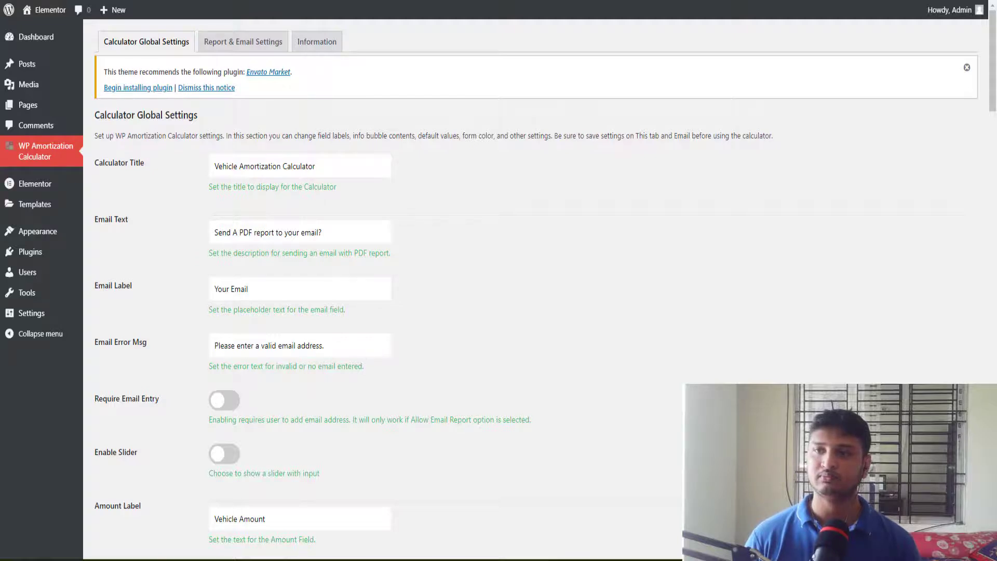
key(ctrl+Tab)
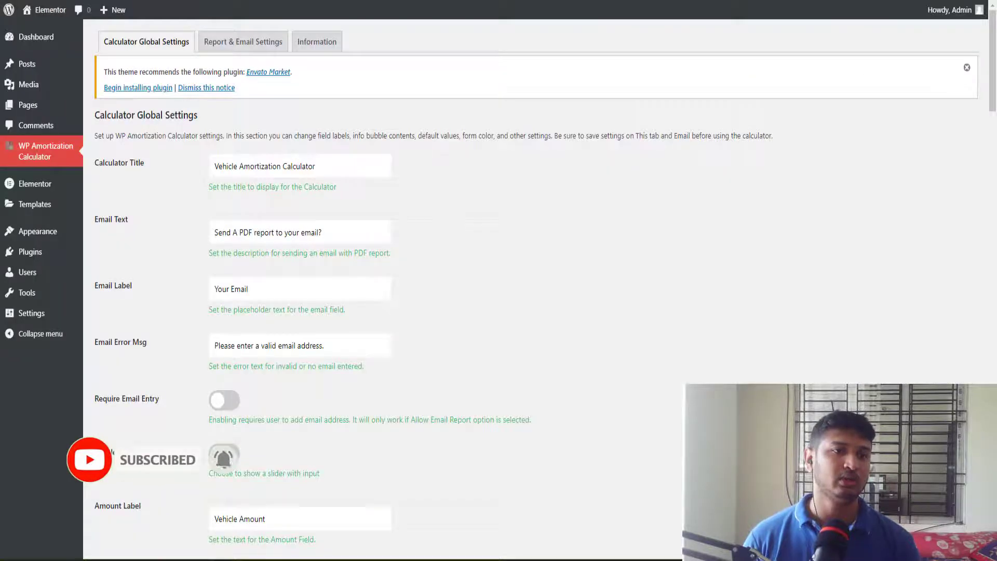
click(244, 42)
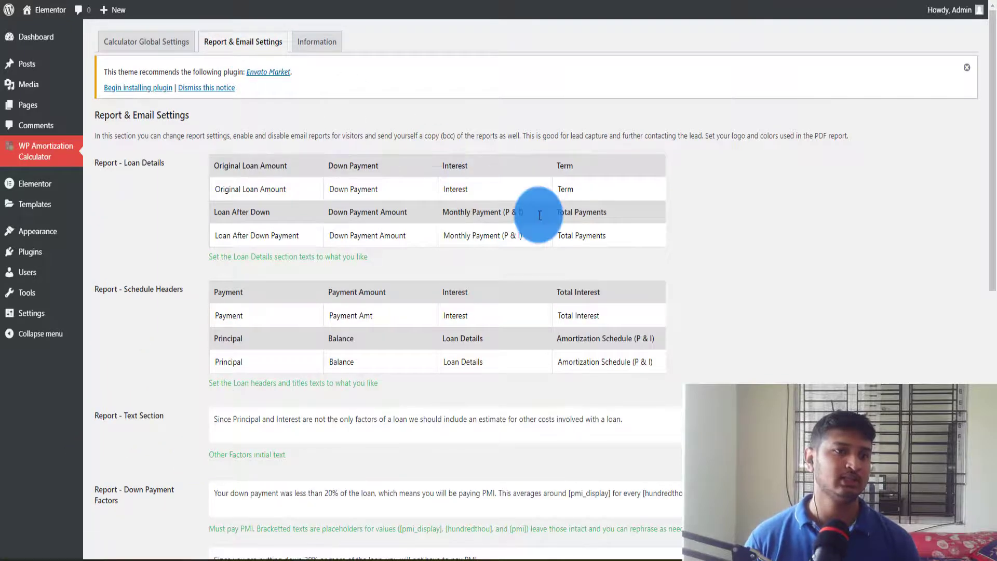
scroll(540, 215, down, 10)
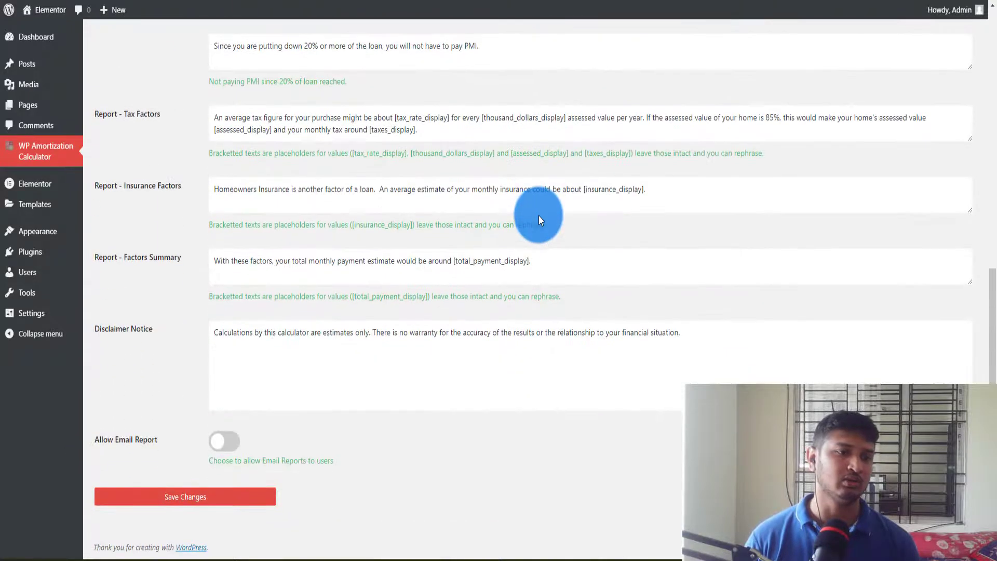
click(195, 499)
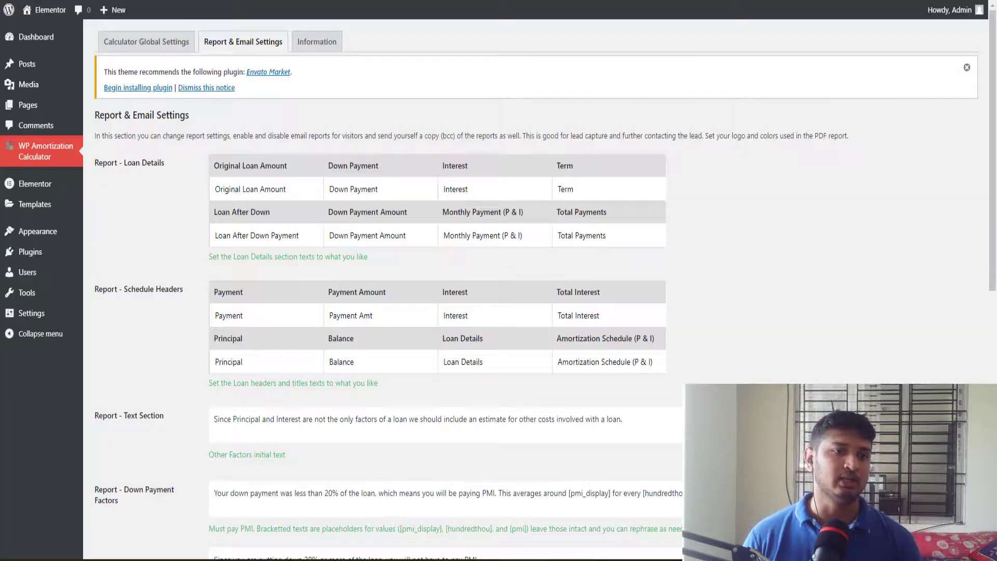
Set the Currency Symbol to ৳ in the calculator global settings, save the changes and refresh the calculator page.
click(129, 42)
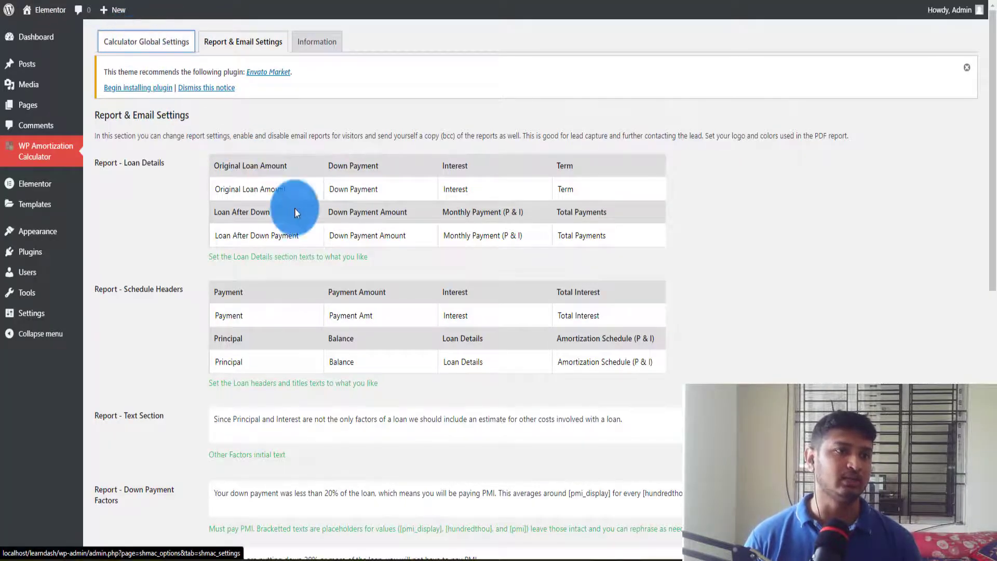
scroll(423, 339, down, 3)
scroll(423, 338, down, 15)
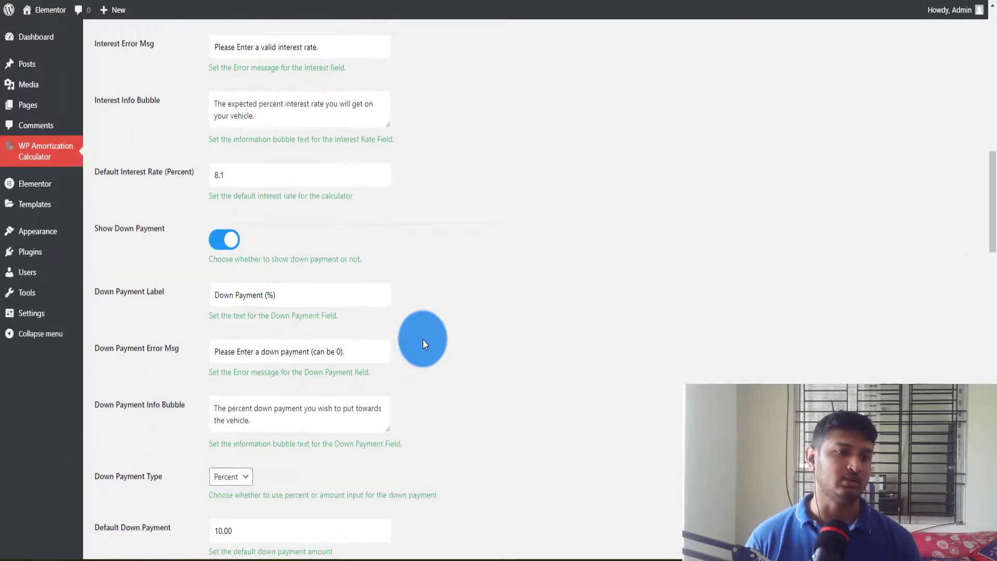
scroll(422, 339, down, 5)
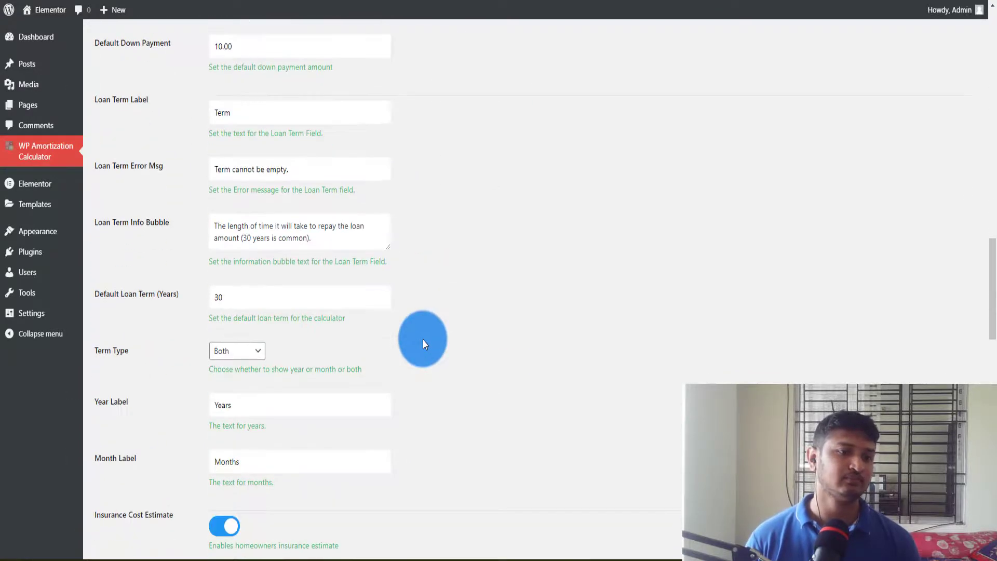
scroll(423, 339, down, 10)
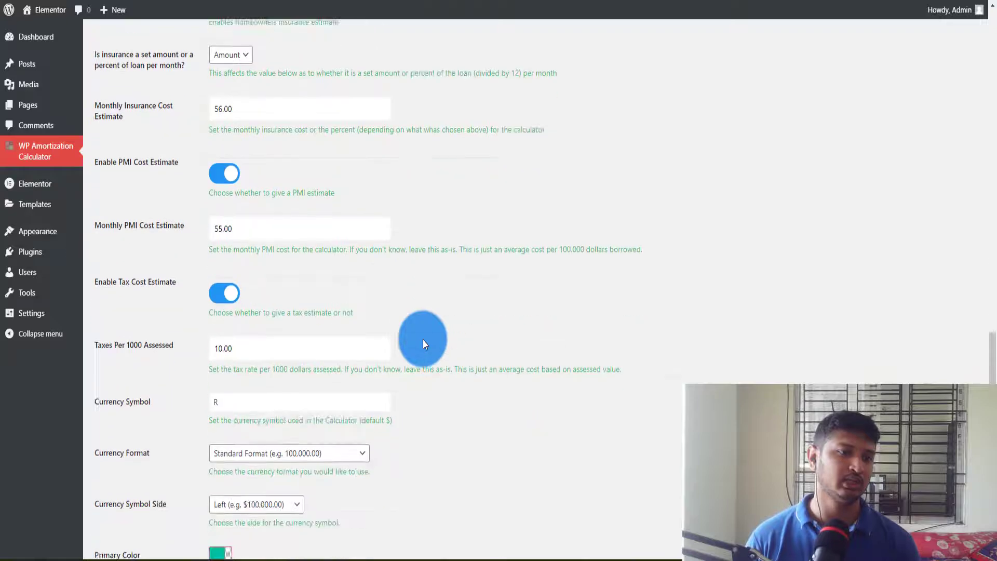
scroll(423, 338, down, 3)
drag(239, 262, 182, 262)
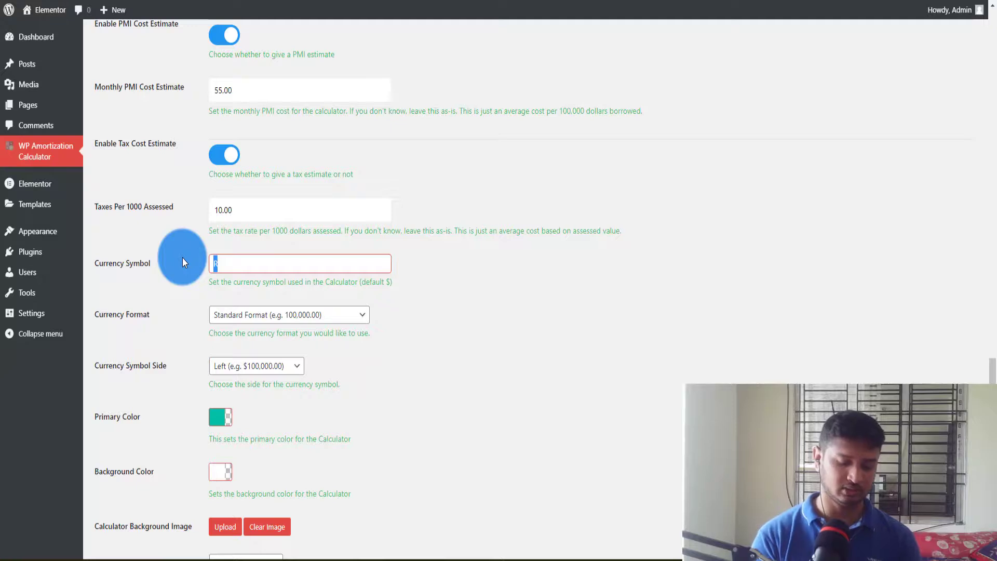
text($)
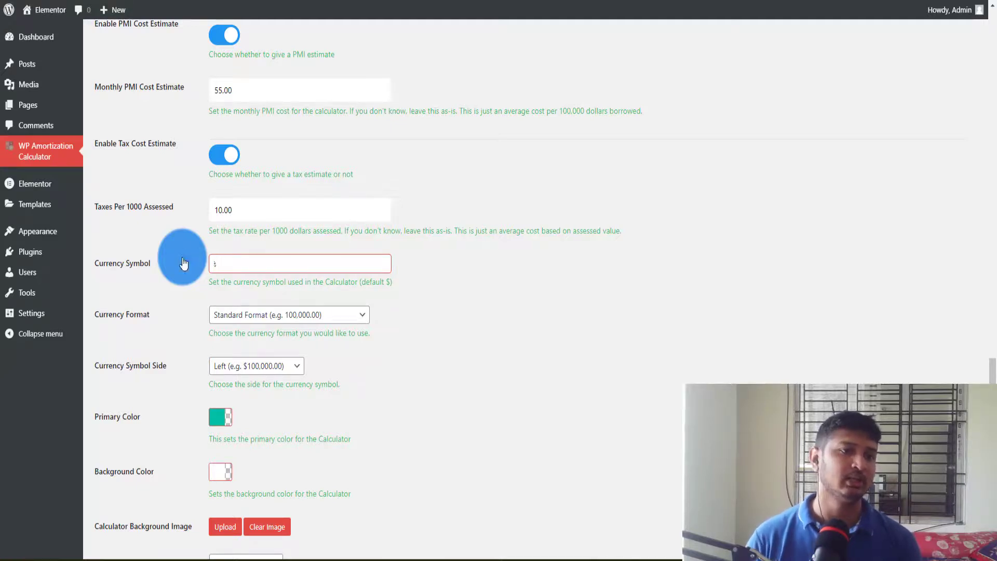
scroll(182, 263, down, 9)
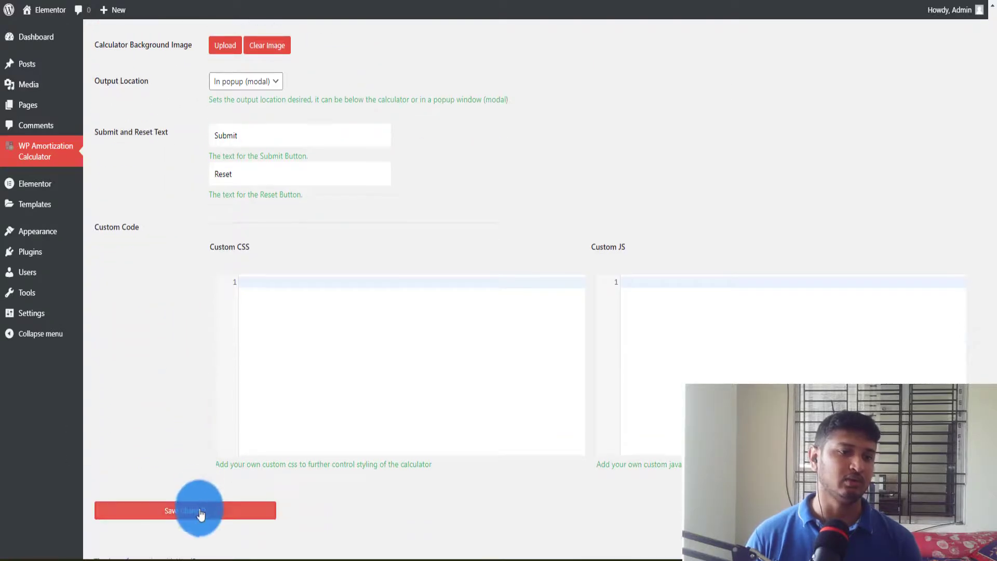
click(201, 514)
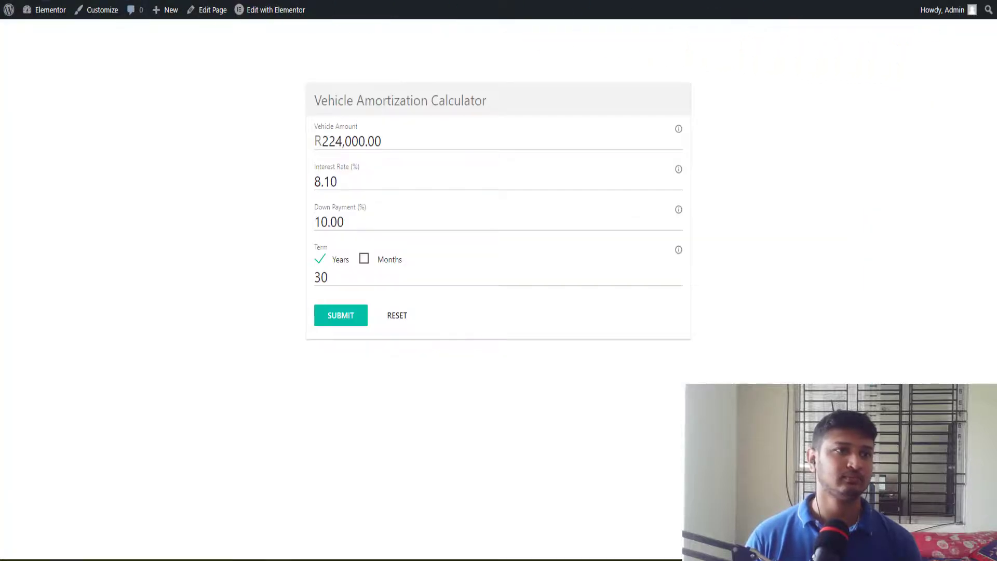
click(469, 46)
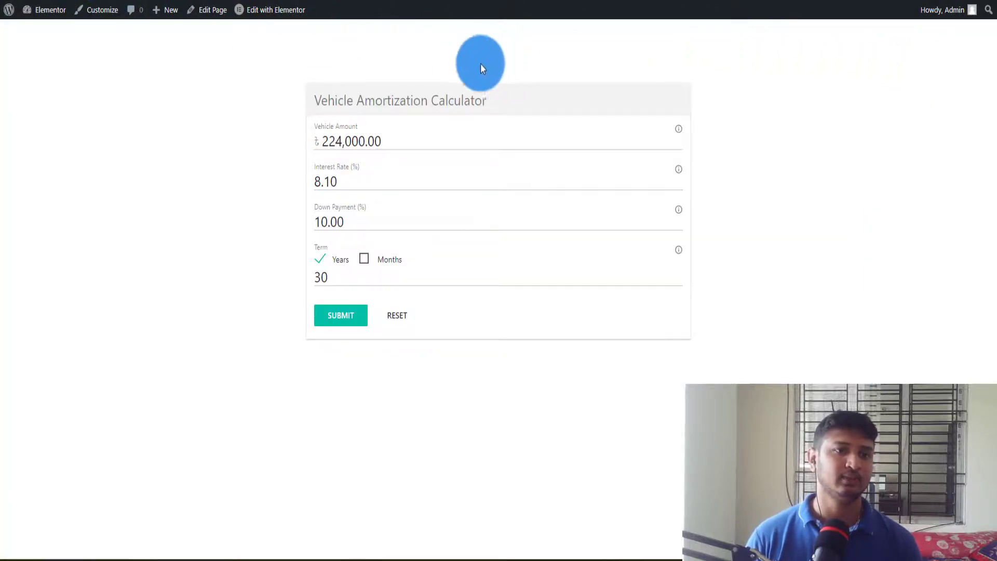
Submit the calculator's default values, check the currency symbol throughout the Loan Details and Amortization Schedule, and close the popup.
click(323, 145)
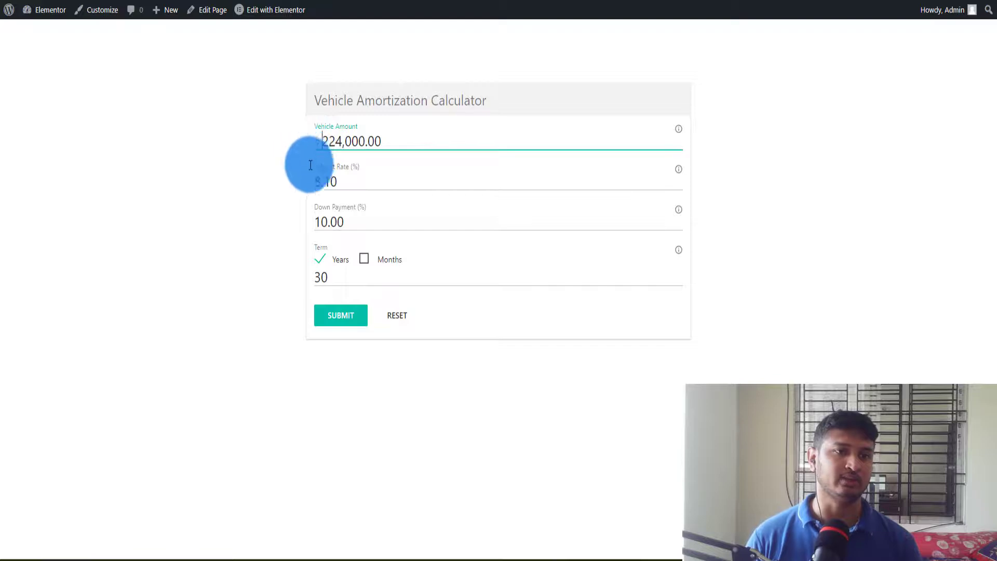
click(334, 315)
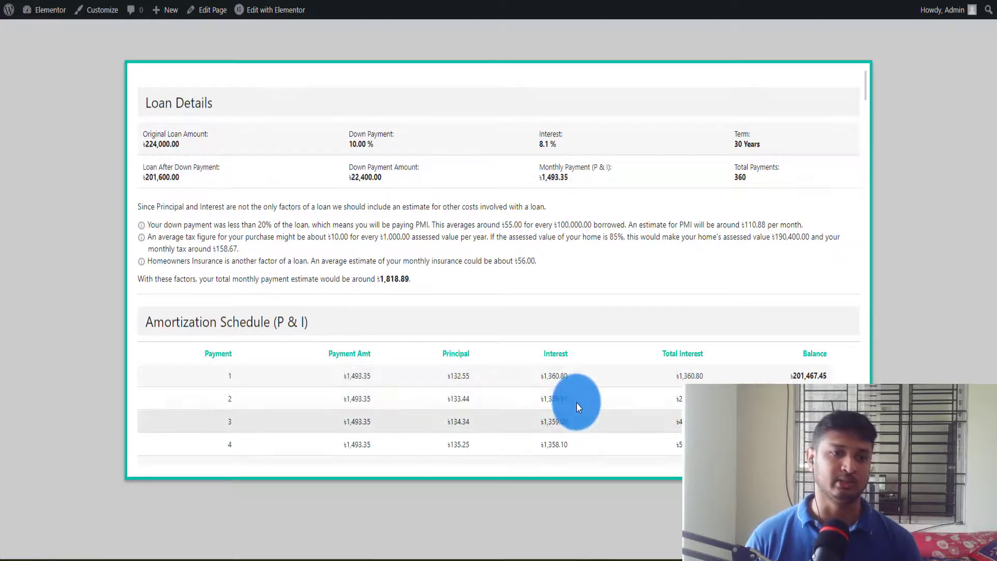
scroll(577, 405, down, 8)
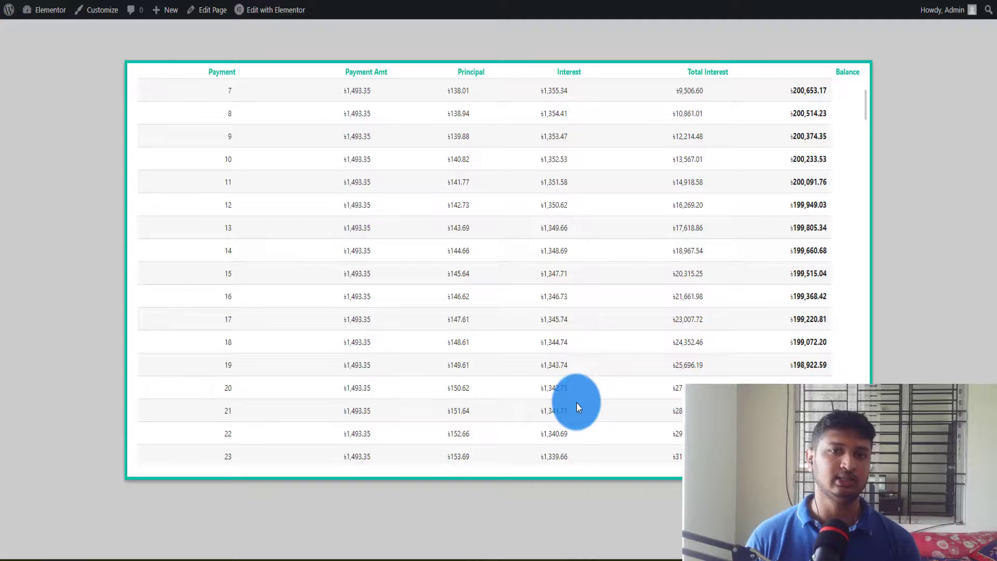
scroll(576, 403, up, 3)
scroll(689, 319, down, 4)
click(922, 152)
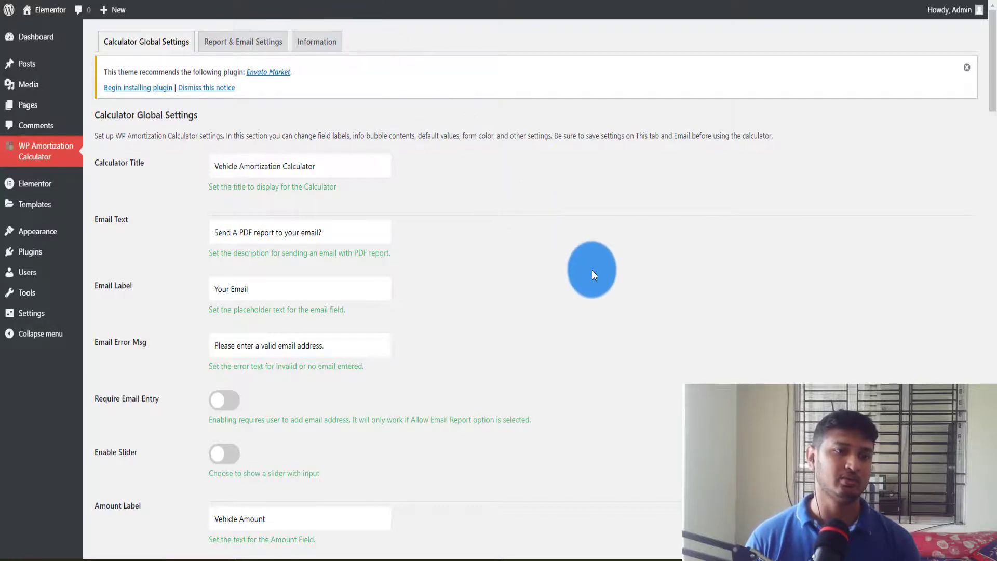
Enable Require Email Entry in the calculator global settings, save the changes and reload the calculator page.
scroll(592, 270, down, 1)
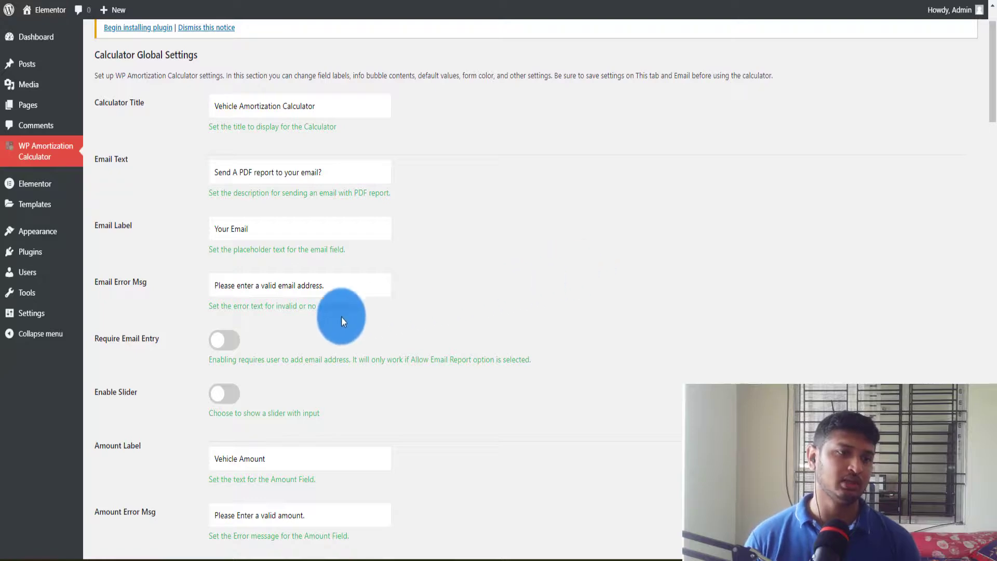
click(223, 340)
scroll(437, 310, down, 4)
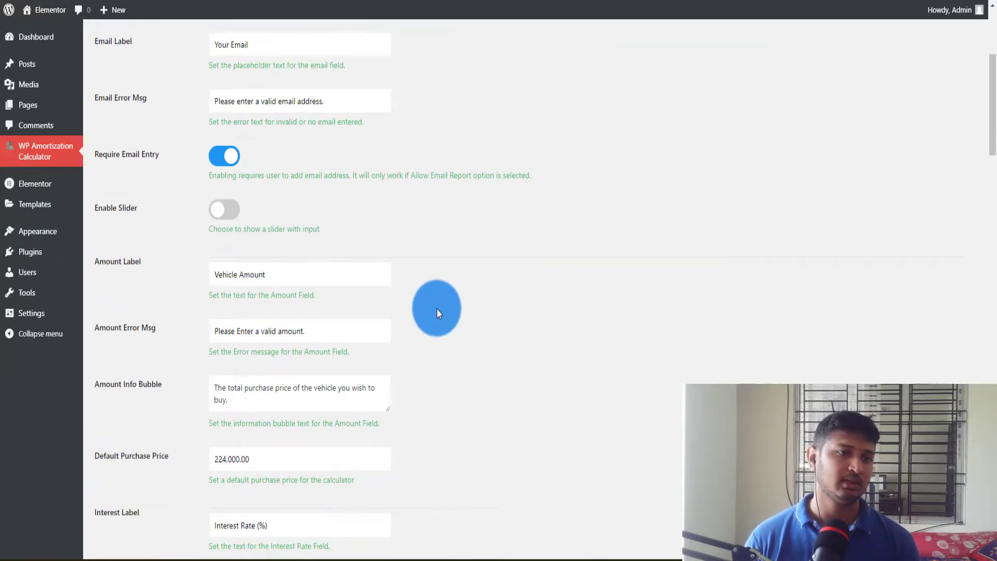
scroll(437, 309, down, 20)
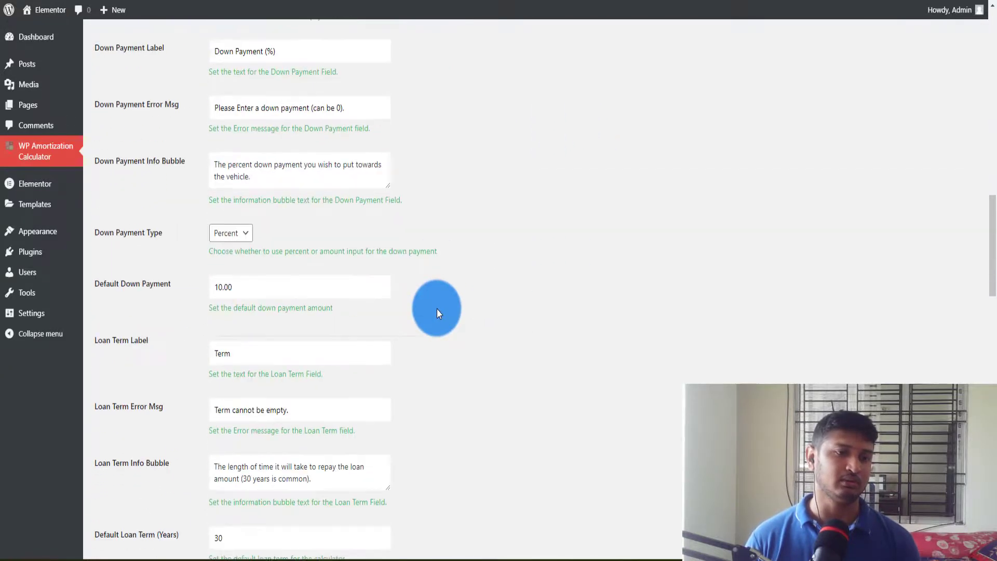
scroll(438, 308, down, 12)
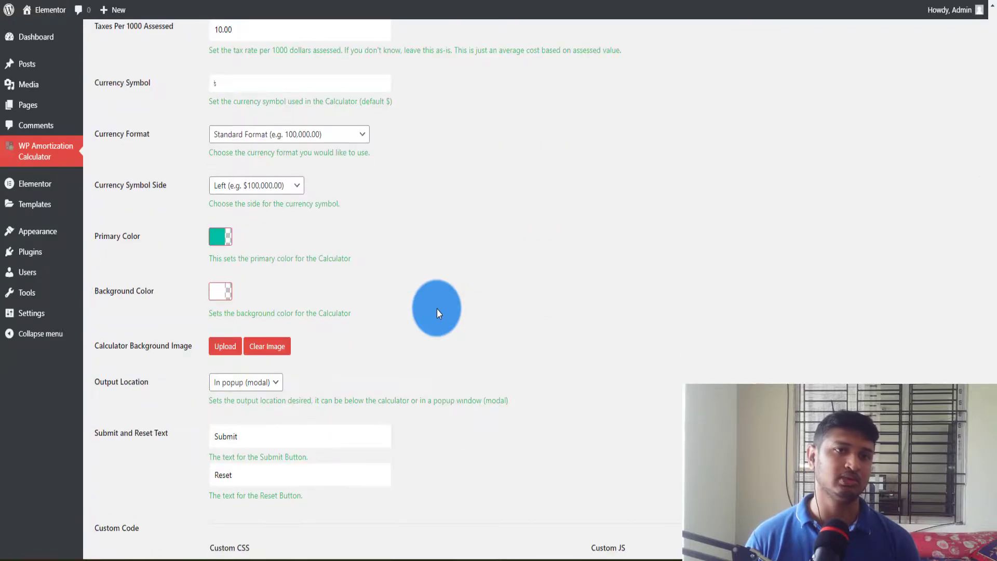
scroll(437, 308, down, 5)
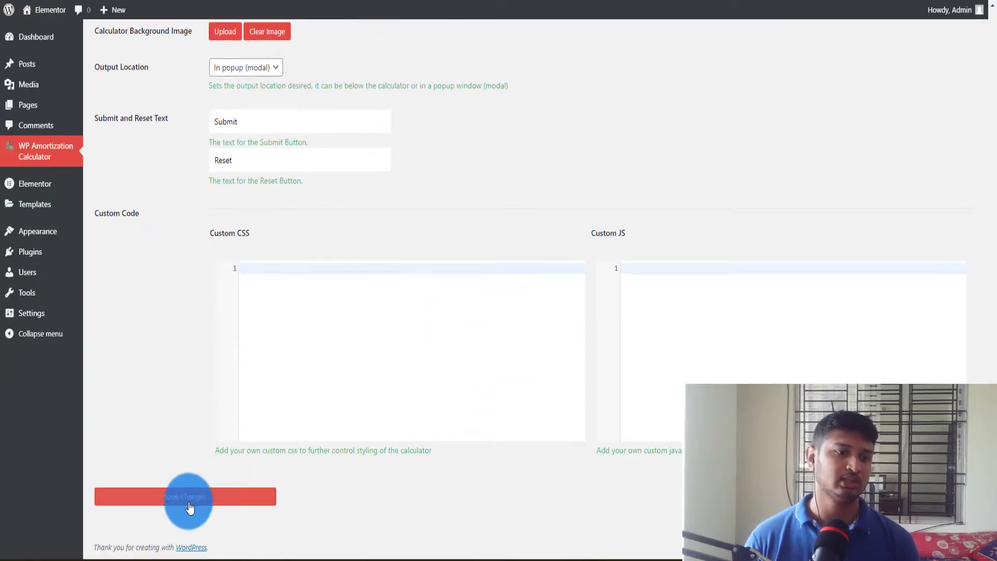
click(189, 498)
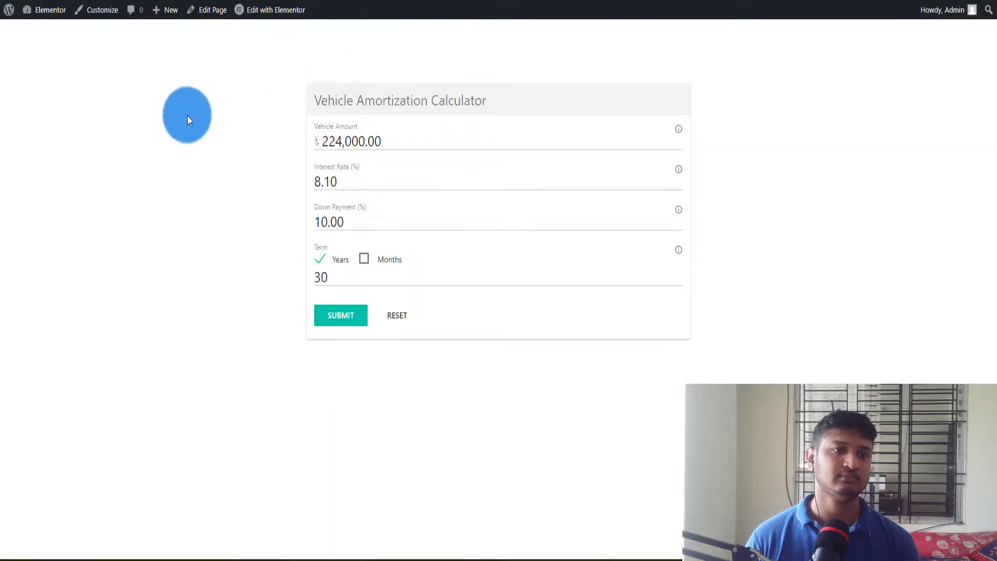
right_click(144, 135)
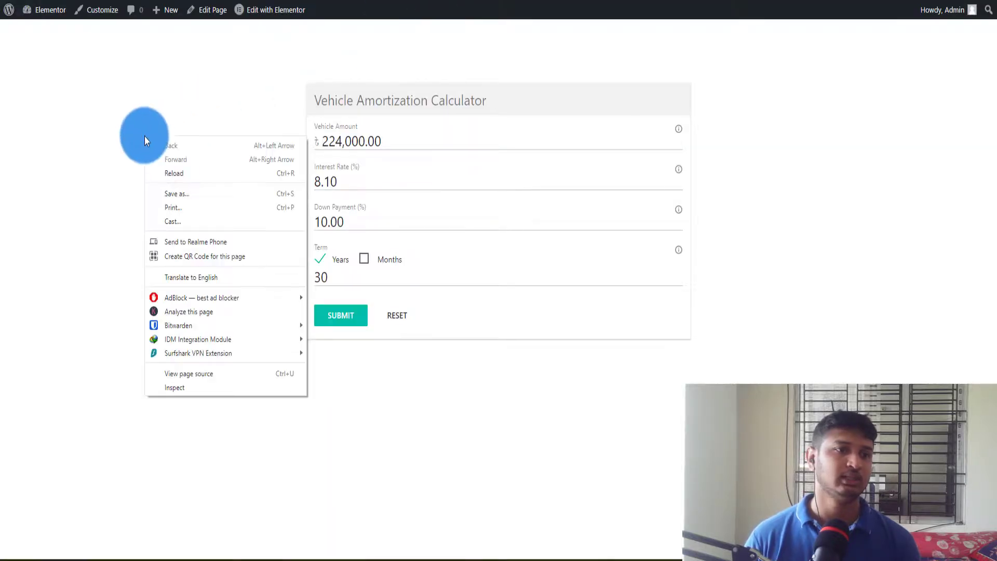
click(177, 172)
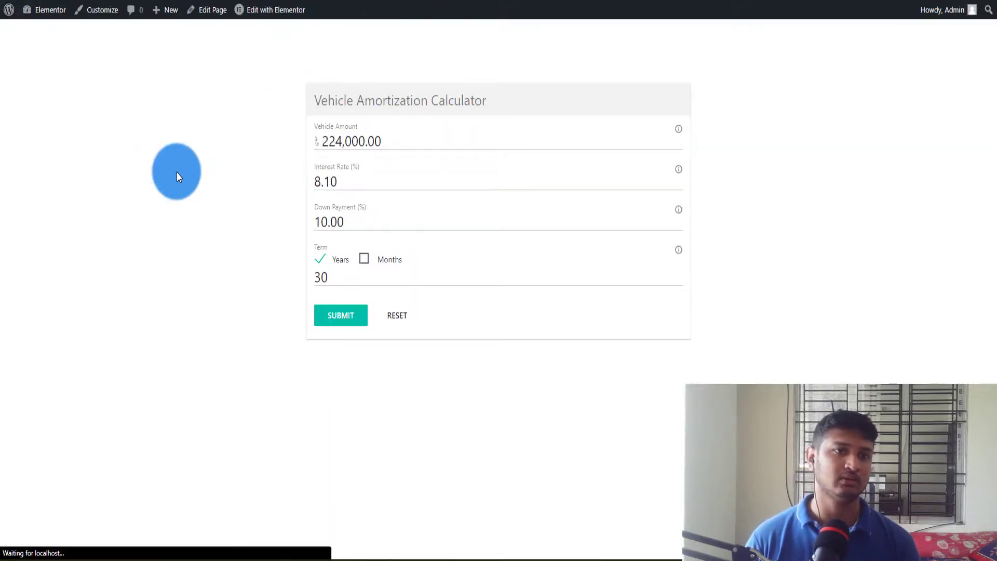